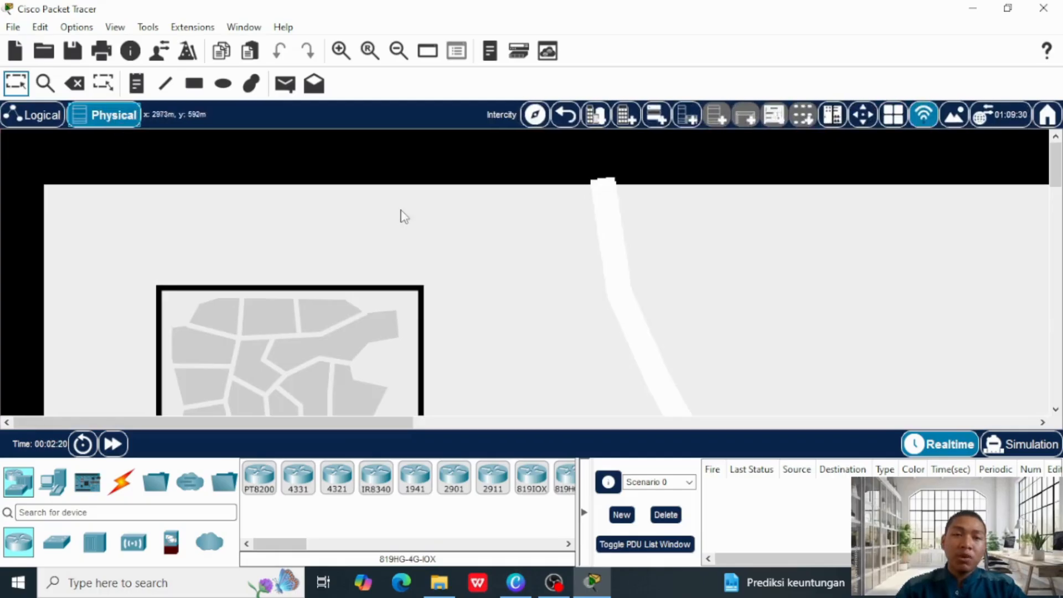
Step: Examine the physical workspace from the Intercity map through Home City to the Corporate Office floor plan
{"action": "scroll", "coordinate": [404, 217], "scroll_direction": "down", "scroll_amount": 2}
{"action": "scroll", "coordinate": [260, 210], "scroll_direction": "down", "scroll_amount": 1}
{"action": "scroll", "coordinate": [593, 215], "scroll_direction": "down", "scroll_amount": 3}
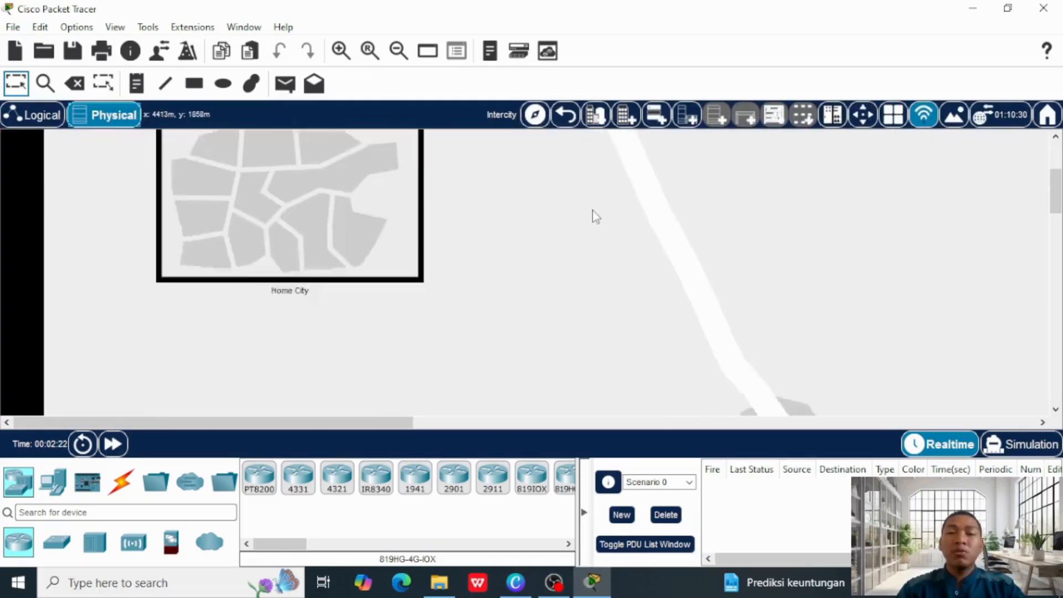
{"action": "scroll", "coordinate": [453, 232], "scroll_direction": "down", "scroll_amount": 2}
{"action": "scroll", "coordinate": [456, 238], "scroll_direction": "down", "scroll_amount": 2}
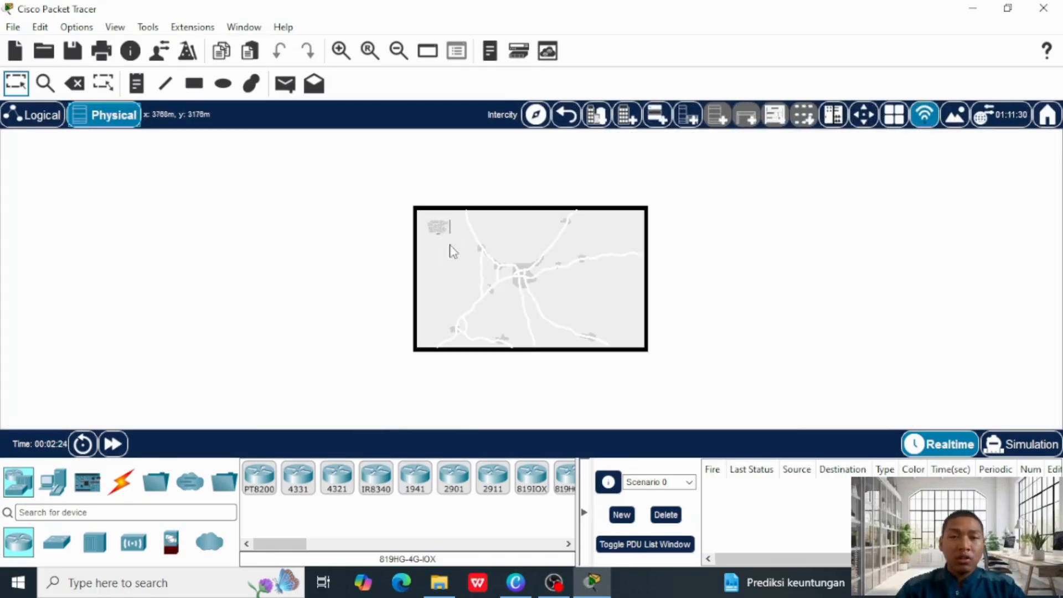
{"action": "scroll", "coordinate": [431, 243], "scroll_direction": "up", "scroll_amount": 5}
{"action": "scroll", "coordinate": [394, 238], "scroll_direction": "down", "scroll_amount": 1}
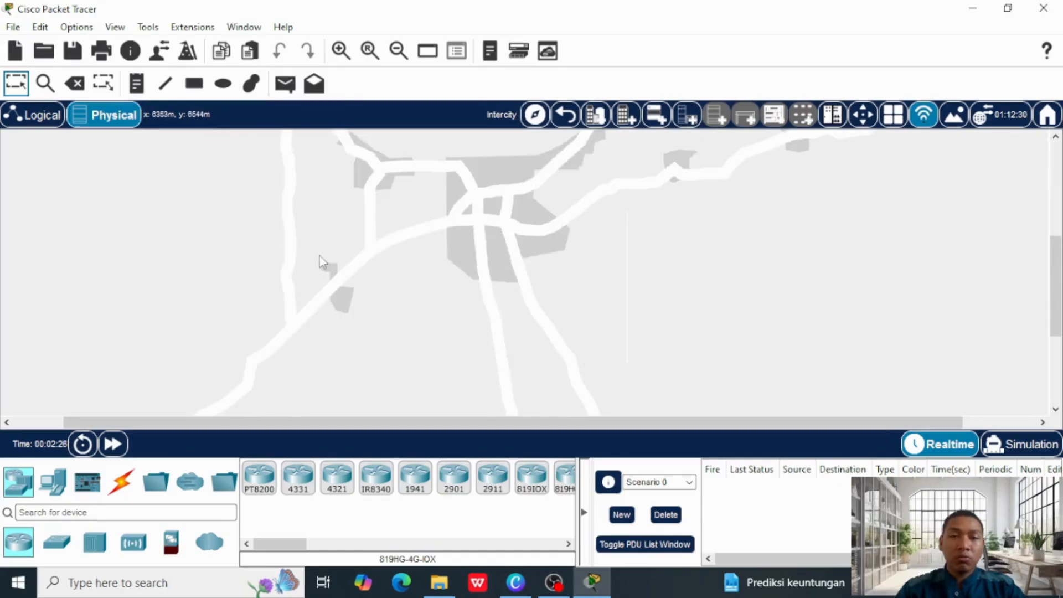
{"action": "scroll", "coordinate": [280, 242], "scroll_direction": "down", "scroll_amount": 3}
{"action": "left_click", "coordinate": [392, 201]}
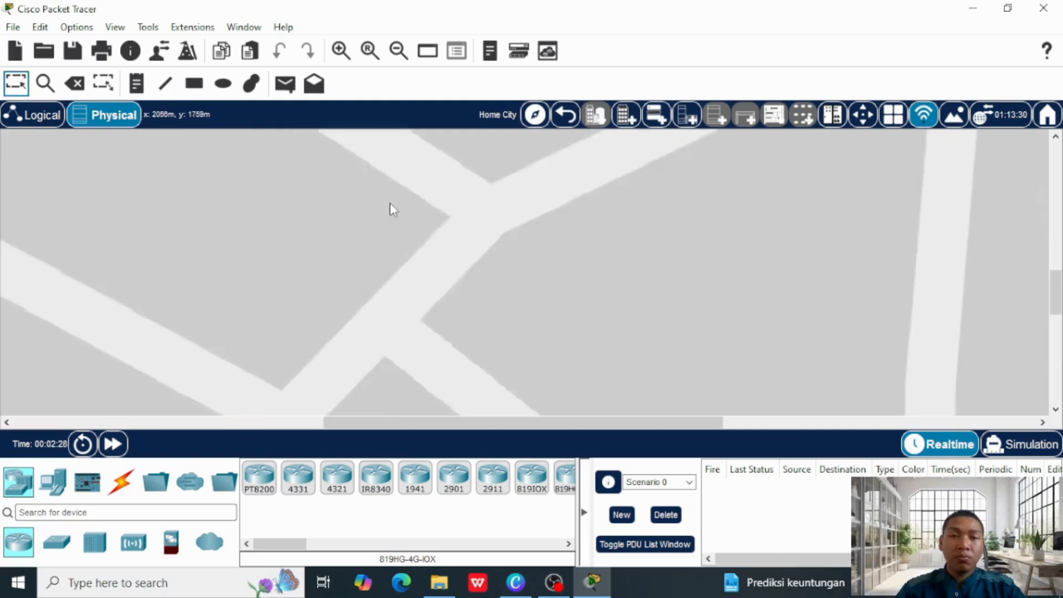
{"action": "scroll", "coordinate": [389, 203], "scroll_direction": "down", "scroll_amount": 4}
{"action": "left_click", "coordinate": [422, 219]}
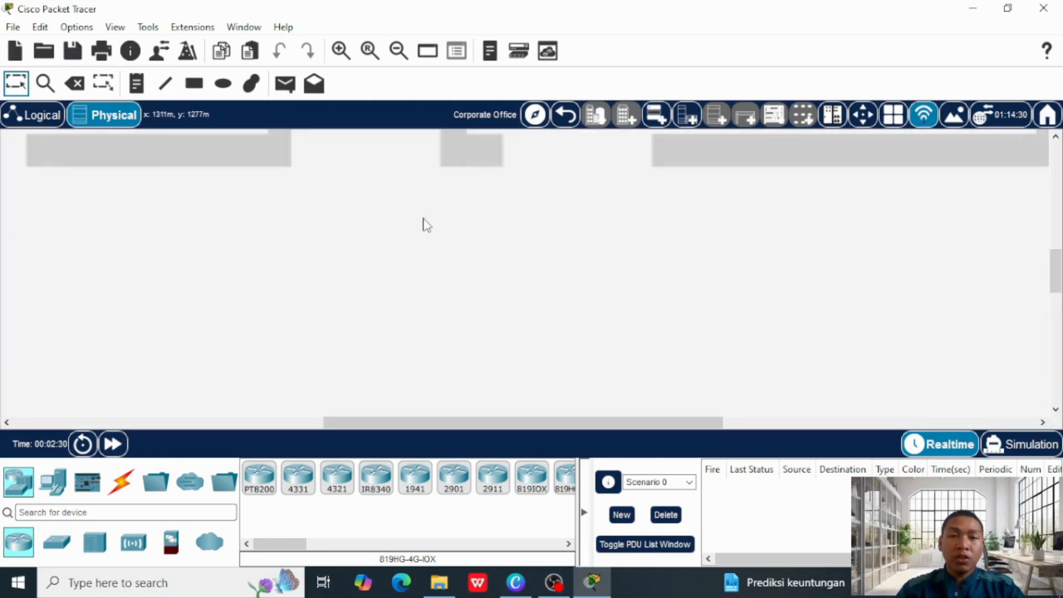
{"action": "scroll", "coordinate": [422, 220], "scroll_direction": "down", "scroll_amount": 4}
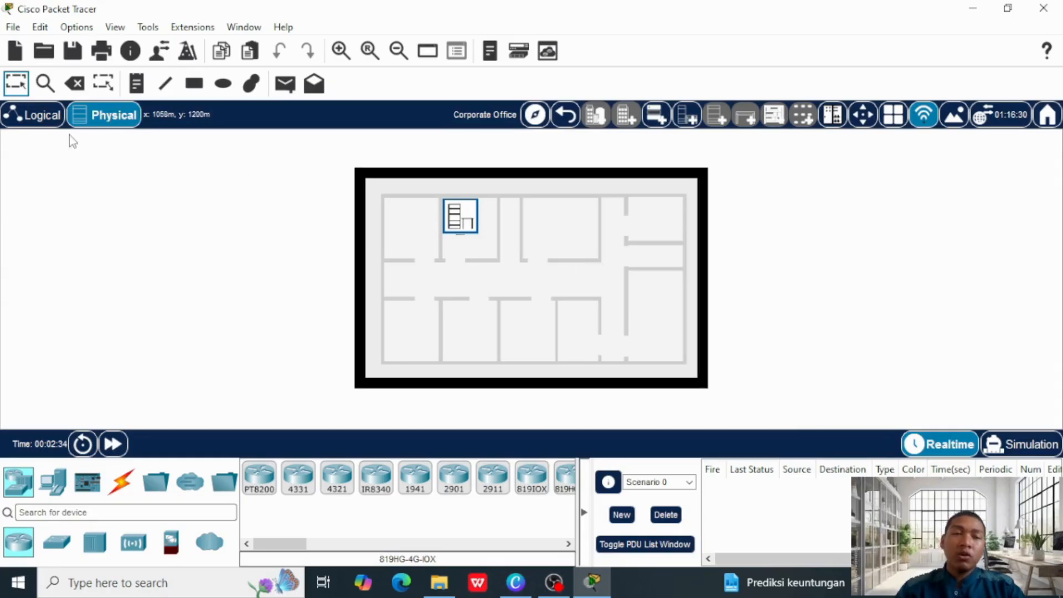
Step: Switch to the logical workspace and place a PT-Switch near its upper middle
{"action": "left_click", "coordinate": [20, 123]}
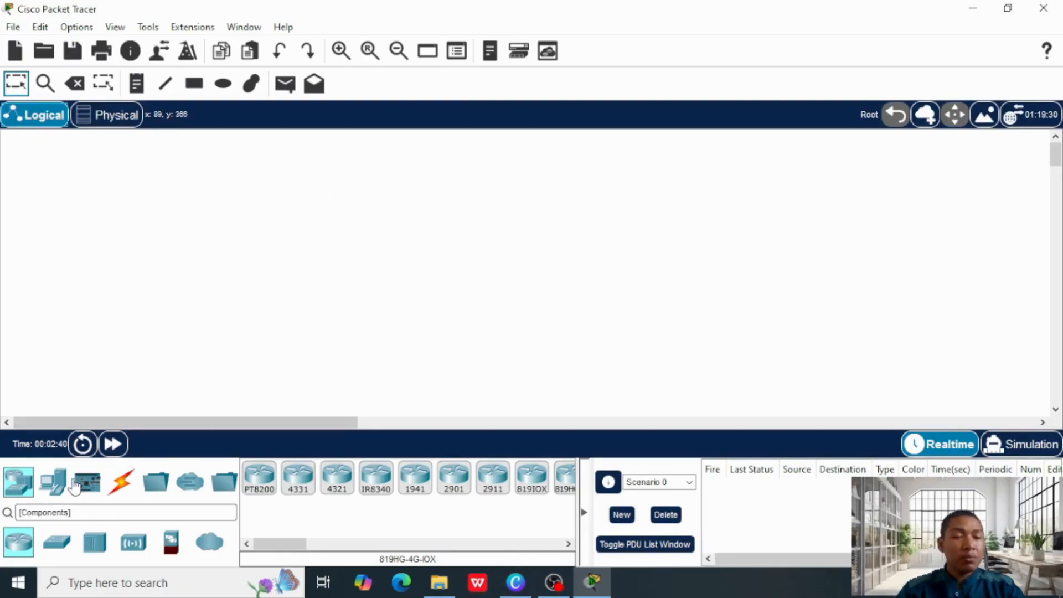
{"action": "left_click", "coordinate": [52, 480]}
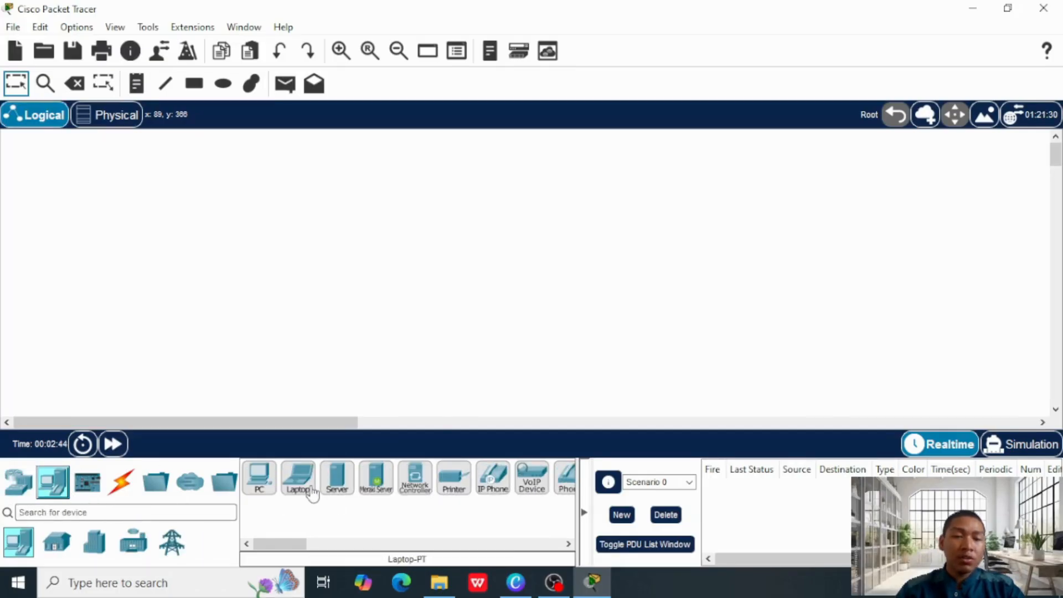
{"action": "left_click", "coordinate": [18, 480]}
{"action": "left_click", "coordinate": [59, 544]}
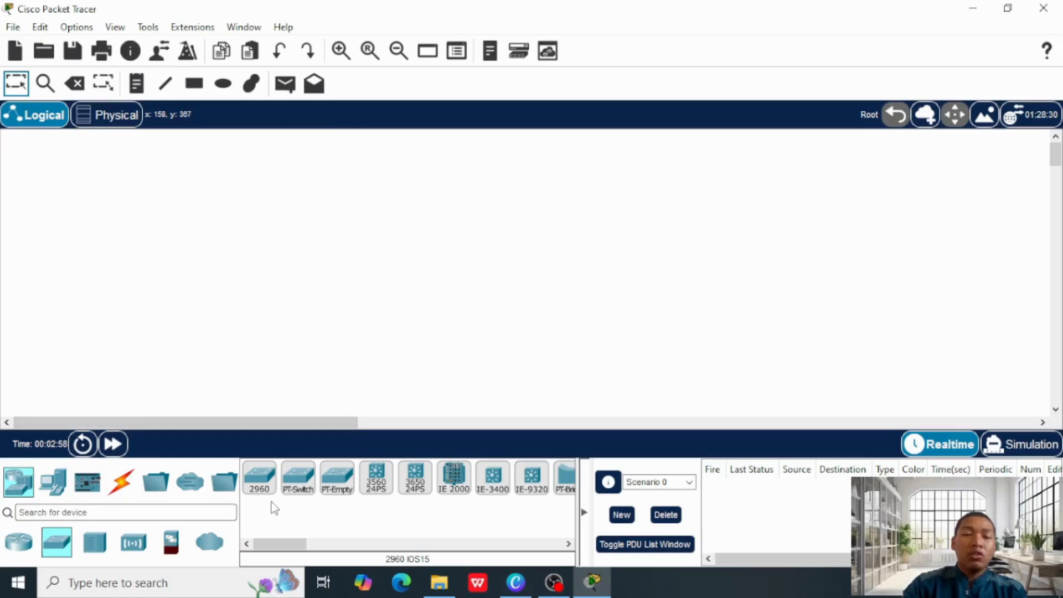
{"action": "left_click", "coordinate": [299, 477]}
{"action": "left_click", "coordinate": [488, 231]}
{"action": "left_click_drag", "start_coordinate": [489, 231], "coordinate": [467, 199]}
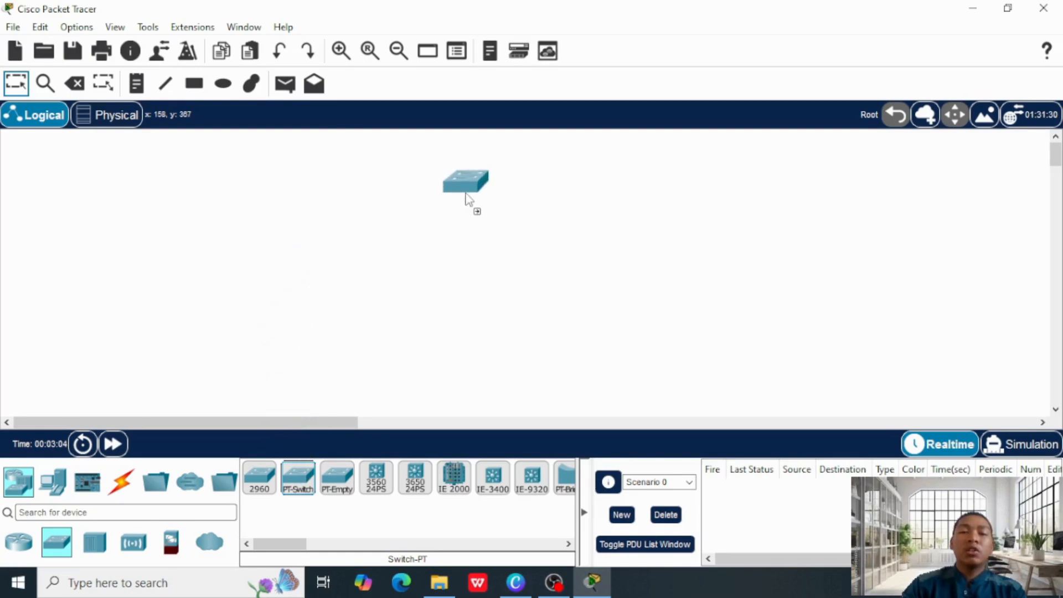
{"action": "left_click", "coordinate": [467, 210]}
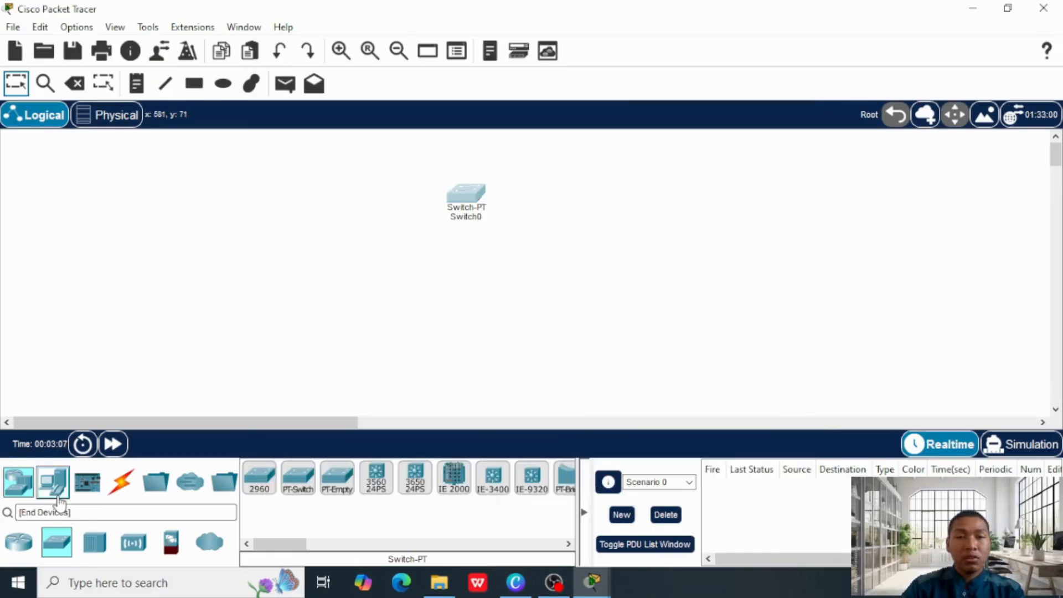
Step: Place three PC end devices in a row below the switch
{"action": "left_click", "coordinate": [54, 481]}
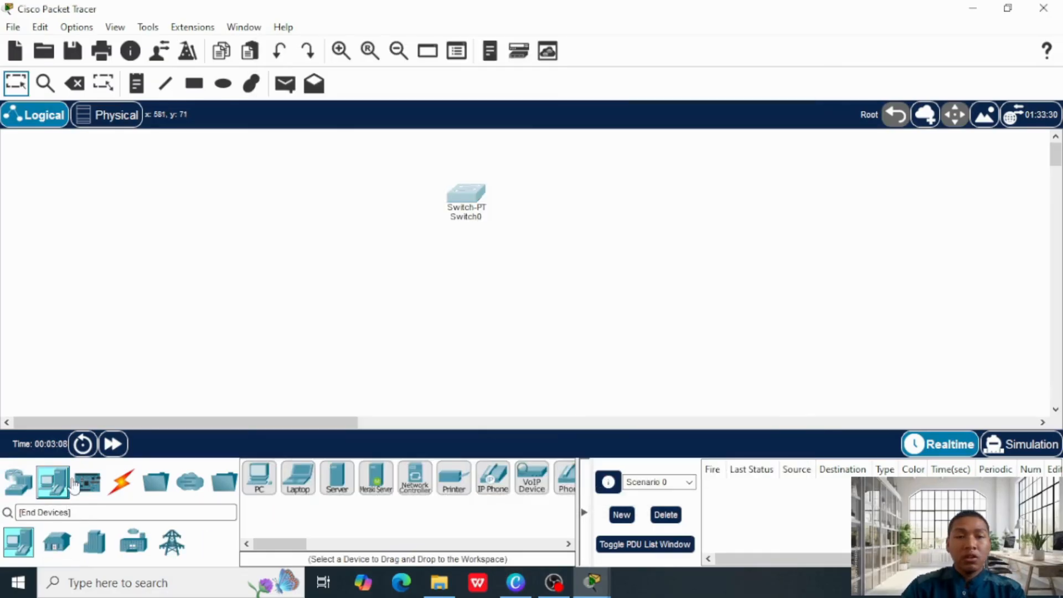
{"action": "left_click", "coordinate": [248, 478]}
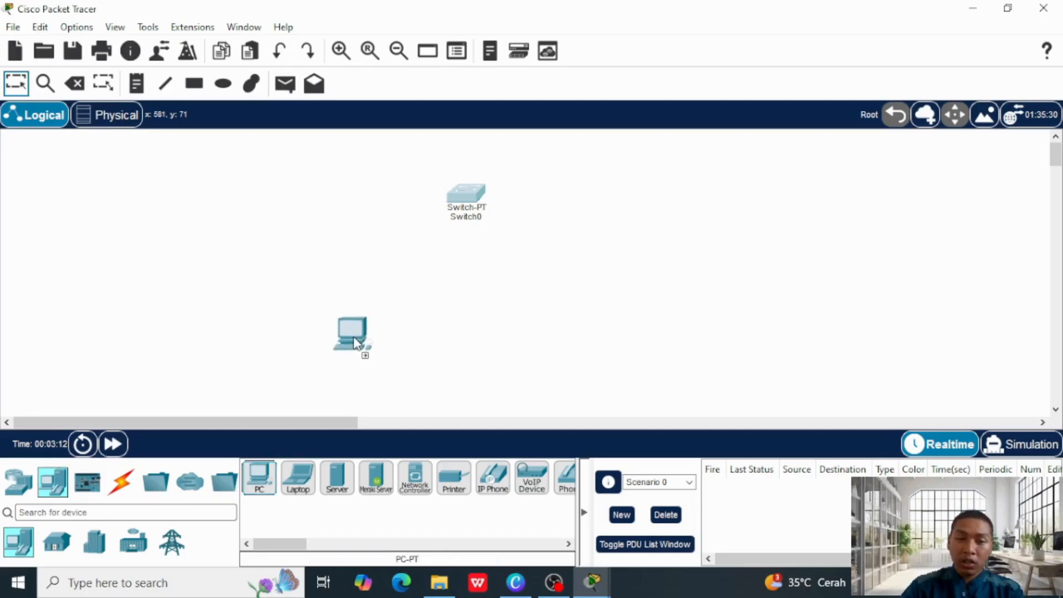
{"action": "left_click", "coordinate": [483, 345]}
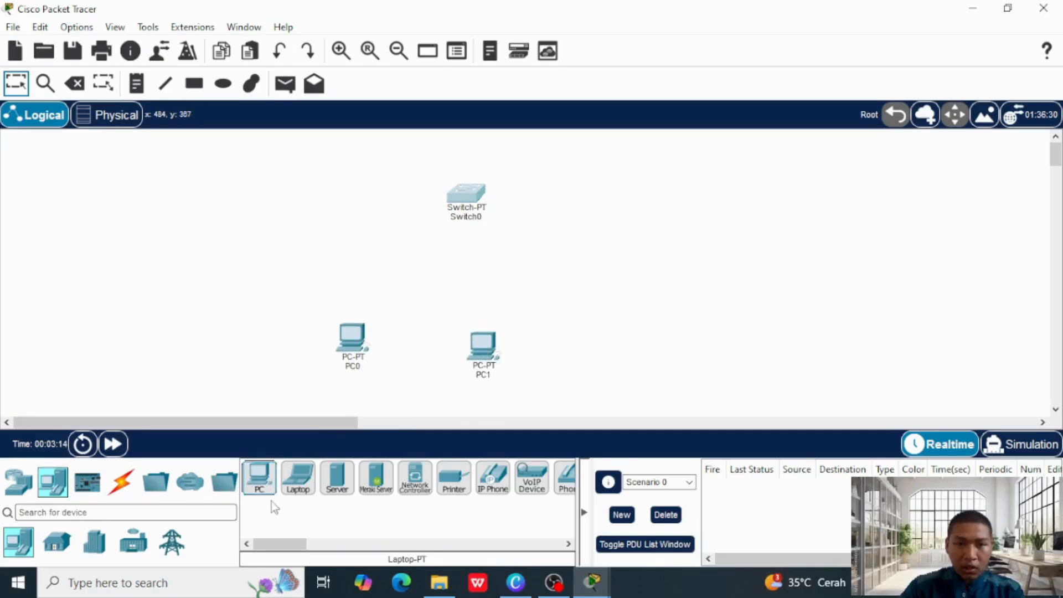
{"action": "left_click", "coordinate": [260, 480]}
{"action": "left_click", "coordinate": [616, 331]}
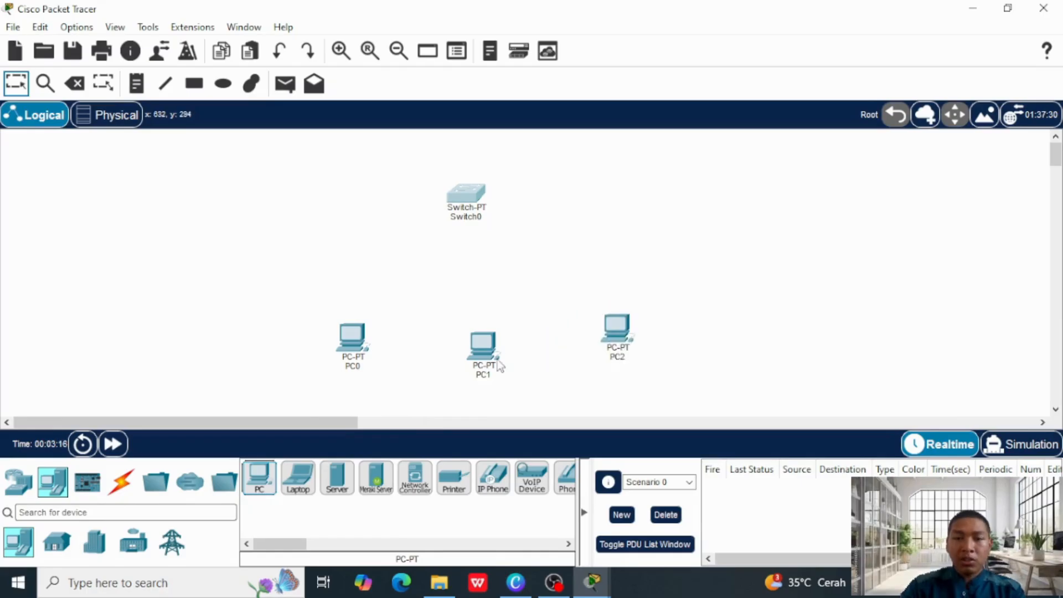
Step: Align PC1 and PC2 in a row with PC0 and shift the switch slightly
{"action": "left_click_drag", "start_coordinate": [475, 361], "coordinate": [461, 344]}
{"action": "mouse_move", "coordinate": [472, 193]}
{"action": "left_mouse_down"}
{"action": "mouse_move", "coordinate": [520, 190]}
{"action": "mouse_move", "coordinate": [481, 189]}
{"action": "left_mouse_up"}
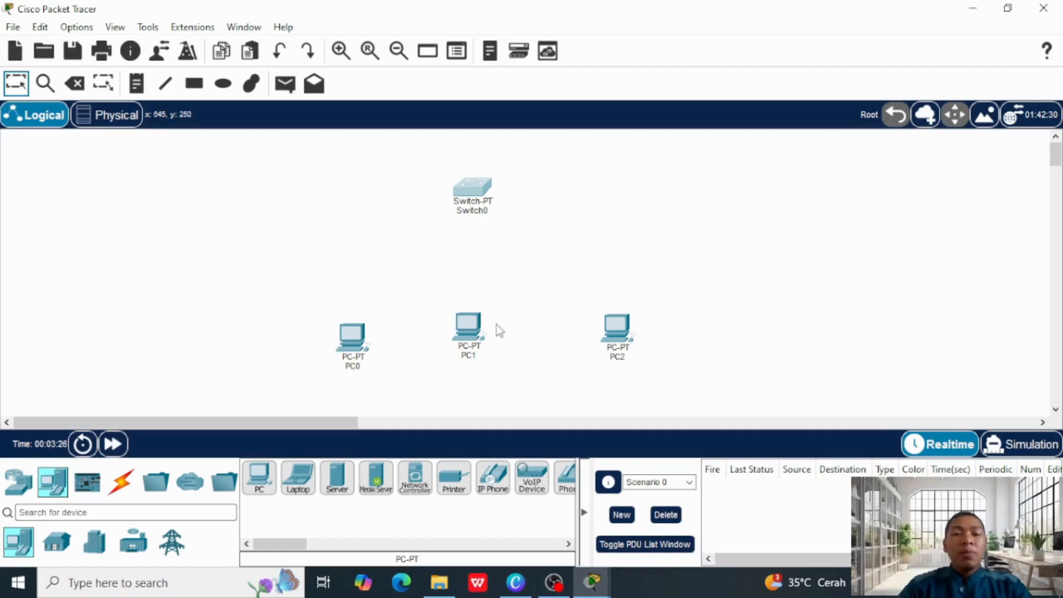
{"action": "left_click_drag", "start_coordinate": [470, 328], "coordinate": [486, 340]}
{"action": "left_click_drag", "start_coordinate": [615, 332], "coordinate": [620, 344]}
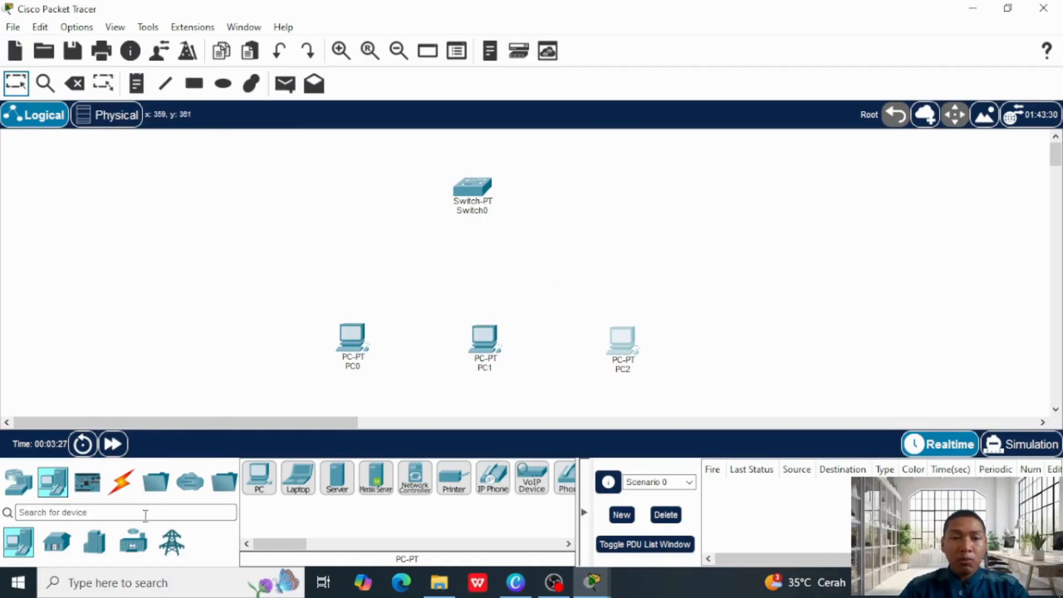
Step: Connect PC0's FastEthernet0 to Switch0's FastEthernet0/1 with a copper straight-through cable and move the switch above PC1
{"action": "left_click", "coordinate": [121, 482]}
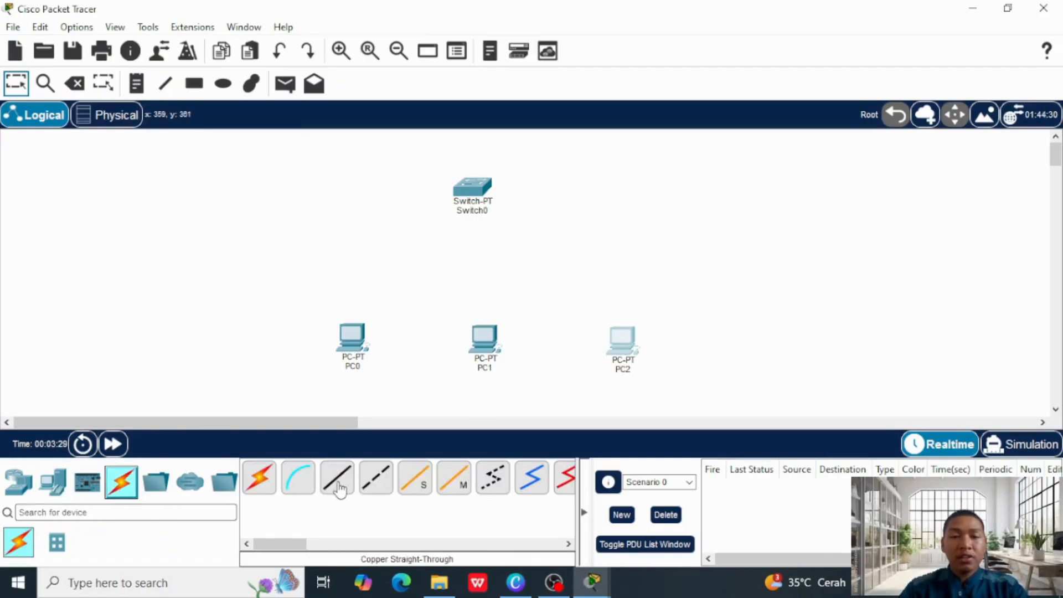
{"action": "left_click", "coordinate": [339, 487]}
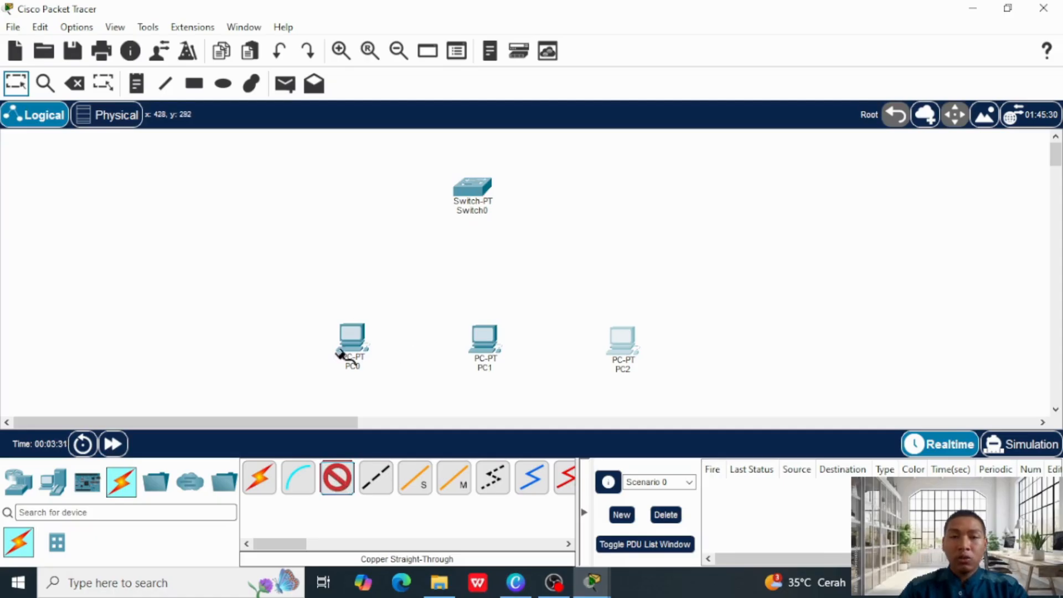
{"action": "left_click", "coordinate": [350, 342]}
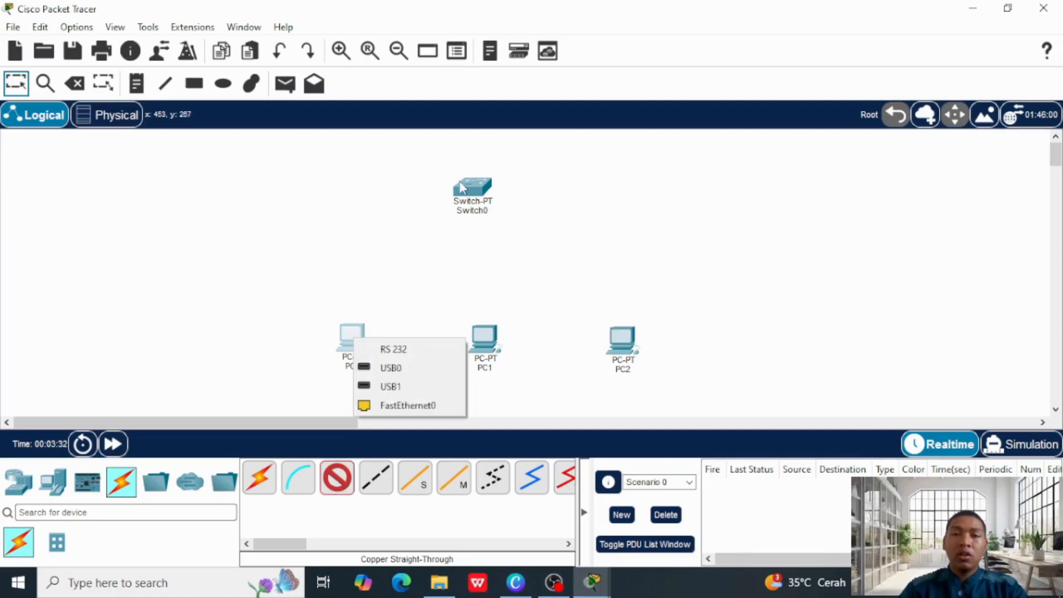
{"action": "left_click", "coordinate": [404, 405]}
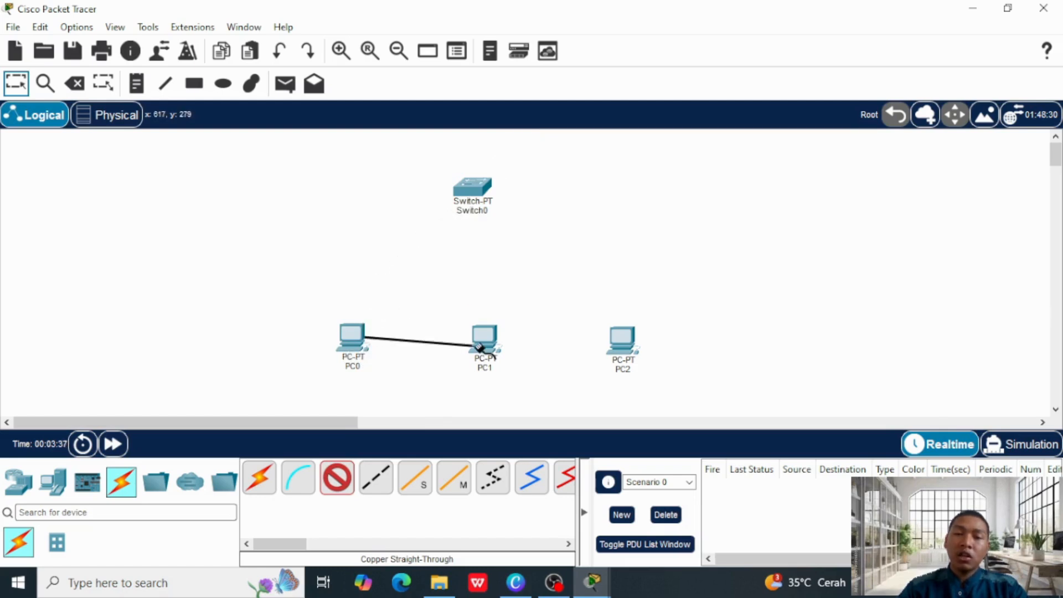
{"action": "left_click", "coordinate": [481, 185]}
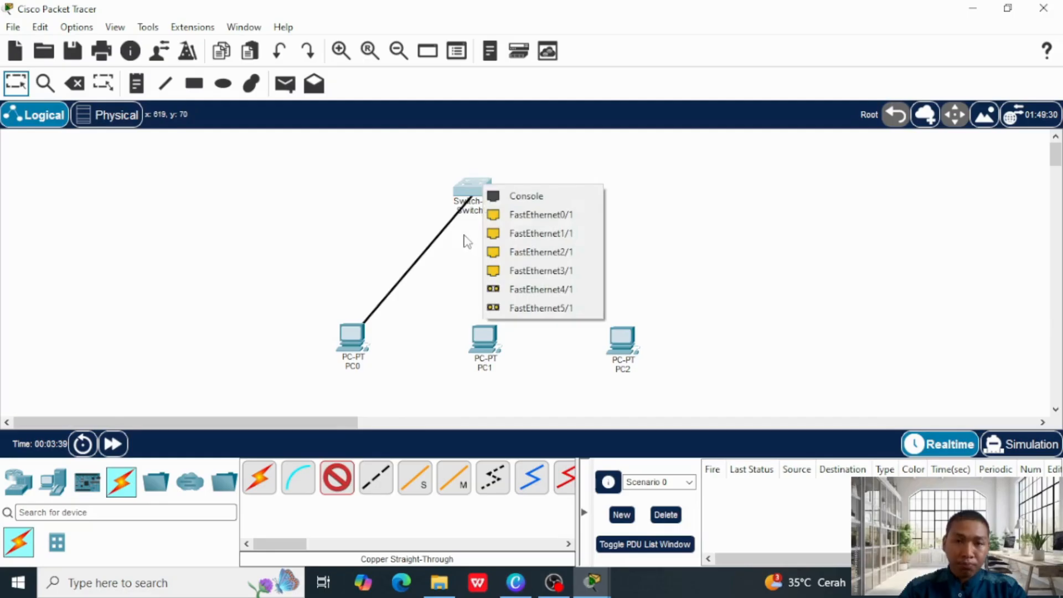
{"action": "left_click", "coordinate": [522, 217]}
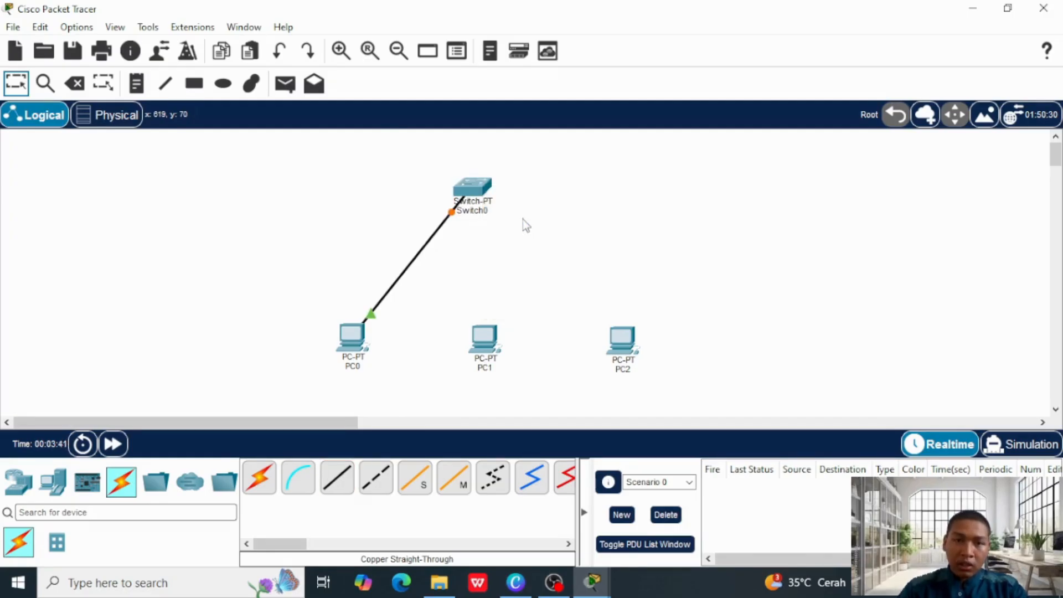
{"action": "left_click_drag", "start_coordinate": [473, 210], "coordinate": [492, 221]}
Step: Connect PC1's FastEthernet0 to a free FastEthernet port on Switch0 with a copper straight-through cable
{"action": "left_click", "coordinate": [336, 477]}
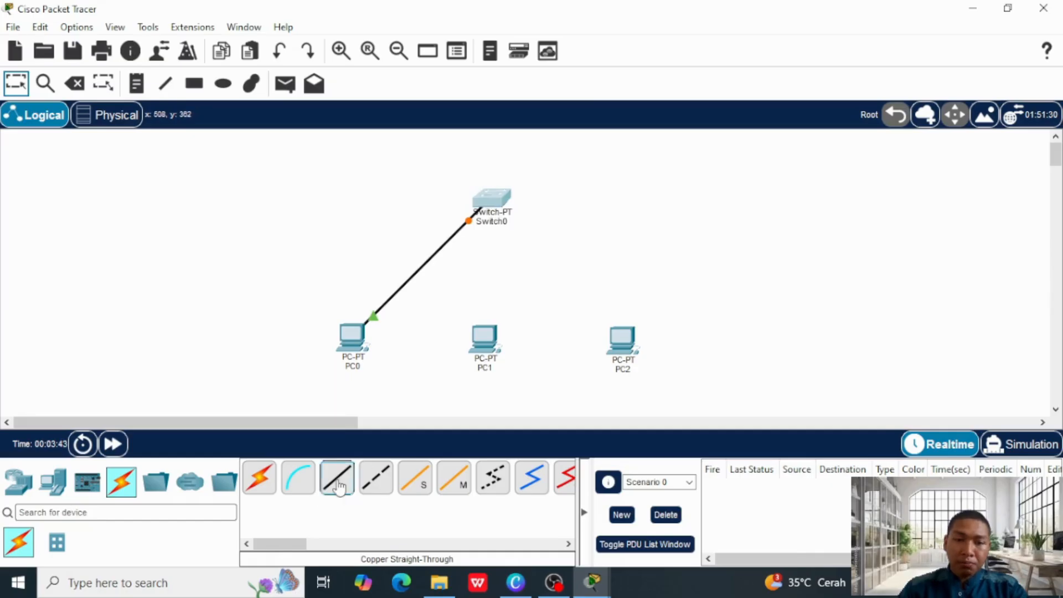
{"action": "left_click", "coordinate": [477, 335]}
{"action": "left_click", "coordinate": [515, 406]}
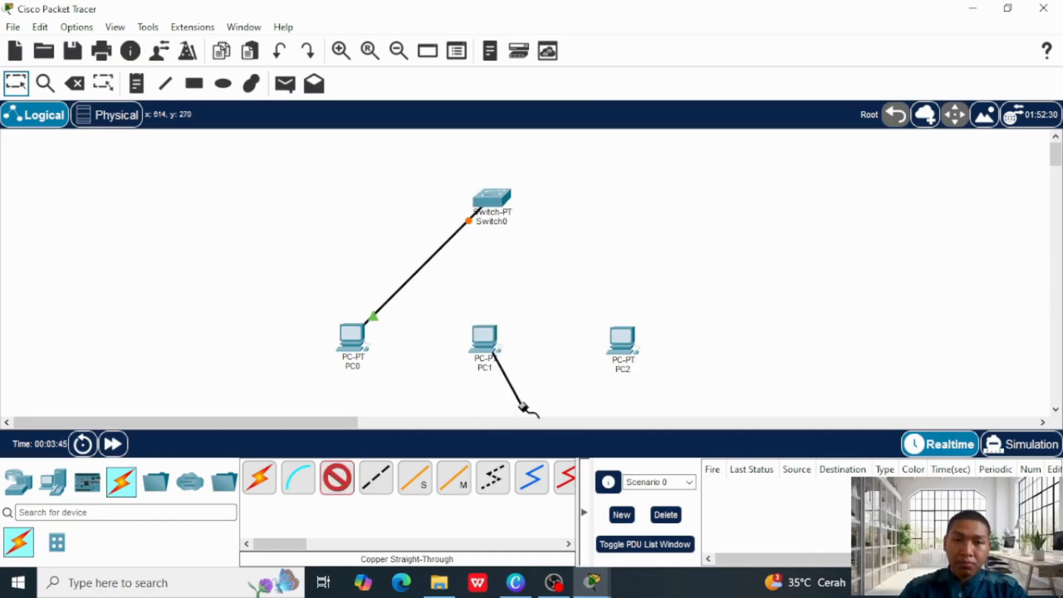
{"action": "left_click", "coordinate": [494, 202]}
{"action": "left_click", "coordinate": [558, 231]}
Step: Connect PC2's FastEthernet0 to a free FastEthernet port on Switch0 with a copper straight-through cable and adjust the switch's position
{"action": "left_click", "coordinate": [337, 478]}
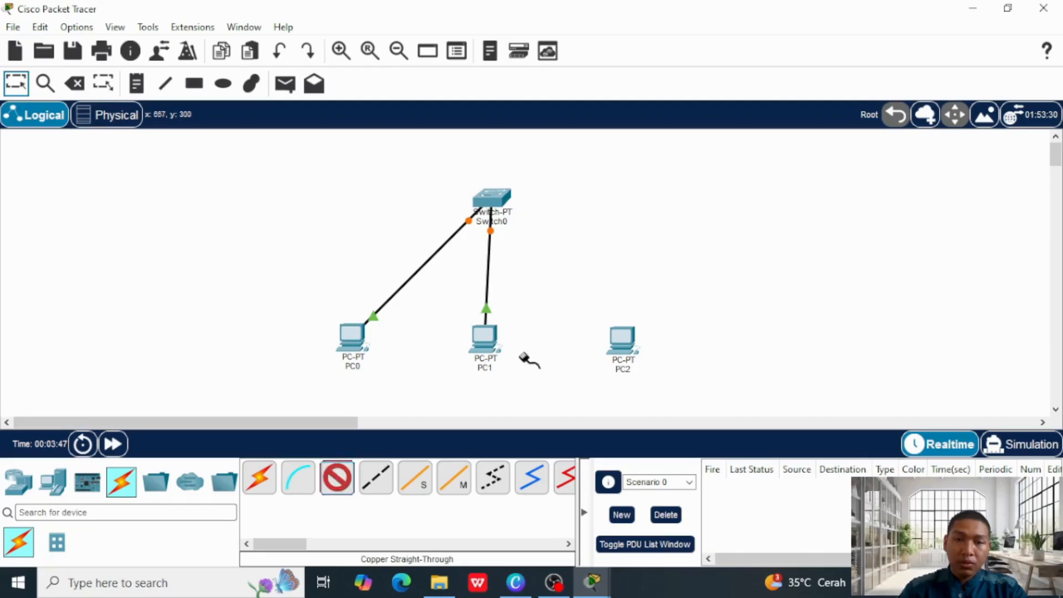
{"action": "left_click", "coordinate": [611, 345]}
{"action": "left_click", "coordinate": [654, 410]}
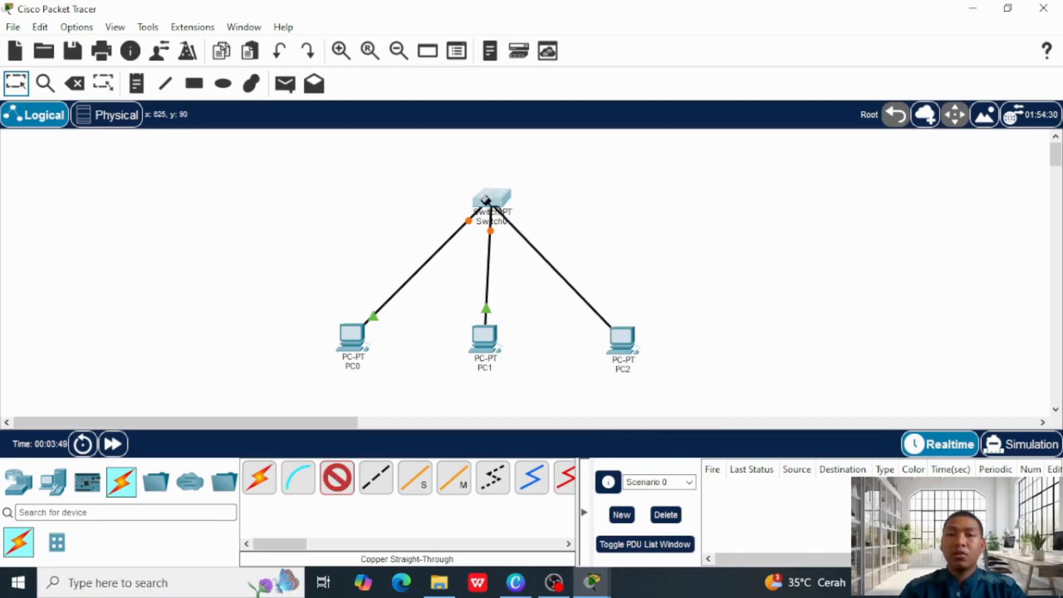
{"action": "left_click", "coordinate": [492, 200]}
{"action": "left_click", "coordinate": [570, 232]}
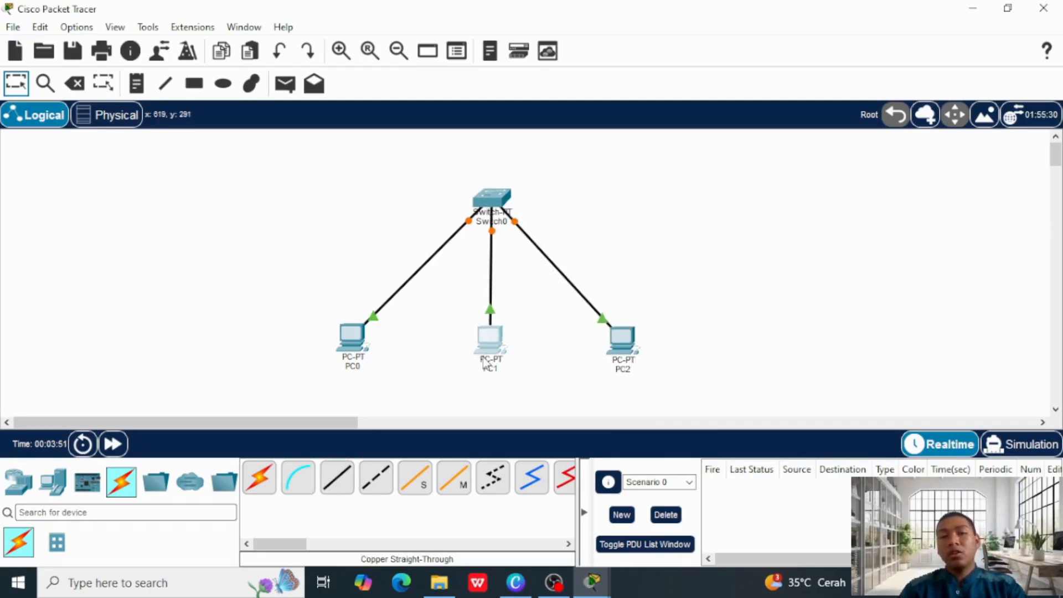
{"action": "left_click_drag", "start_coordinate": [492, 198], "coordinate": [480, 197]}
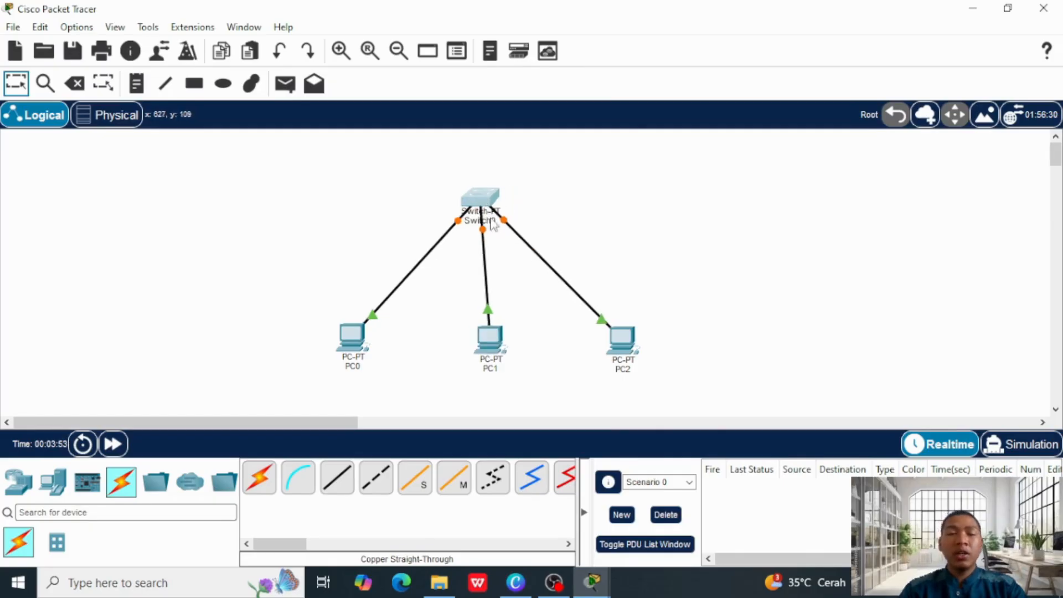
Step: Set PC0's static IPv4 address to 192.168.0.1 in its IP configuration
{"action": "left_click", "coordinate": [357, 340]}
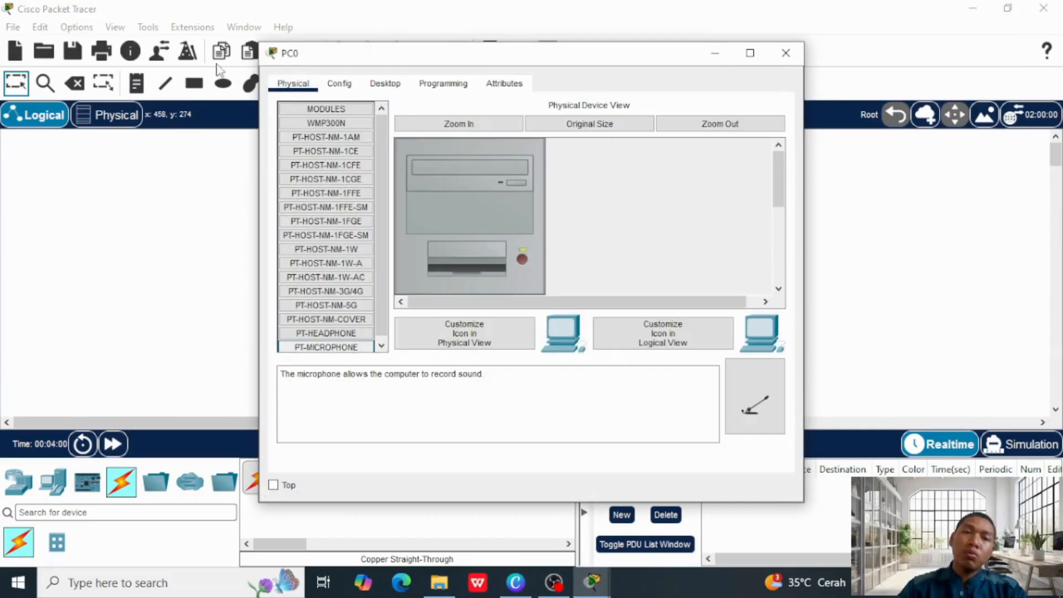
{"action": "left_click", "coordinate": [387, 85]}
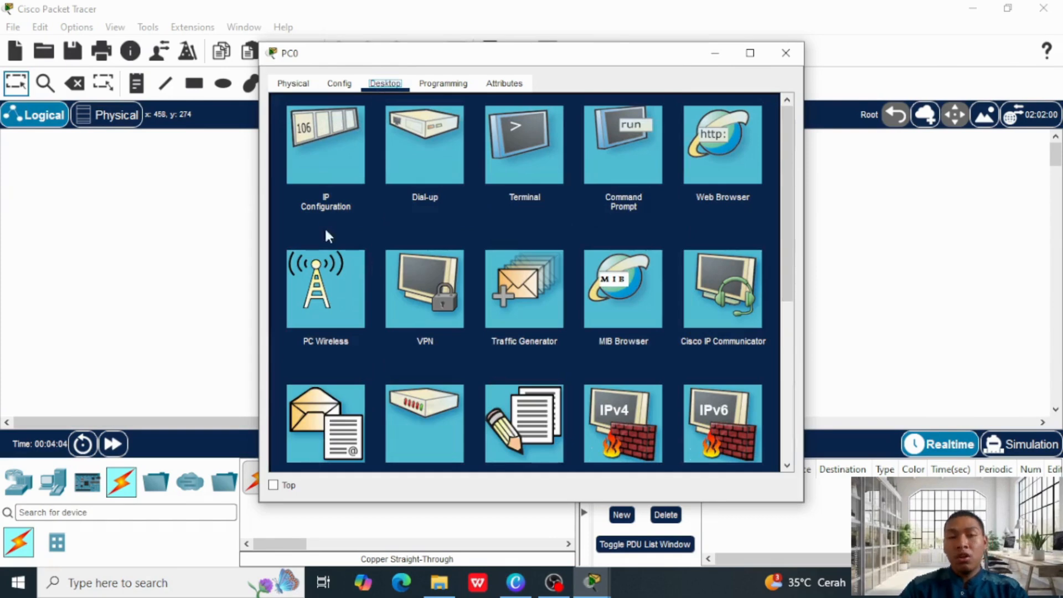
{"action": "left_click", "coordinate": [338, 169]}
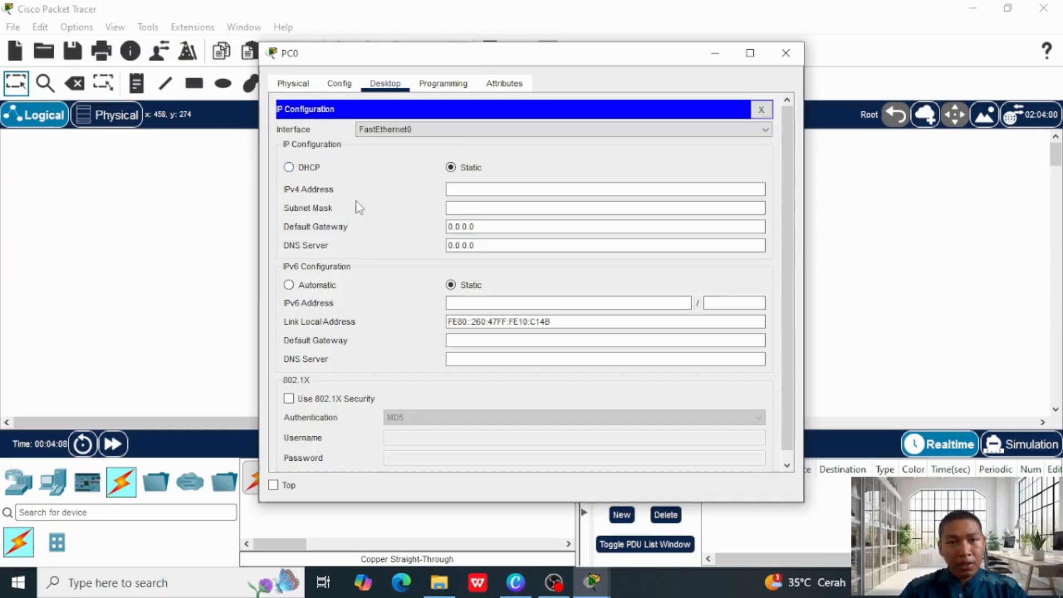
{"action": "left_click", "coordinate": [494, 193]}
{"action": "type", "text": "192.168."}
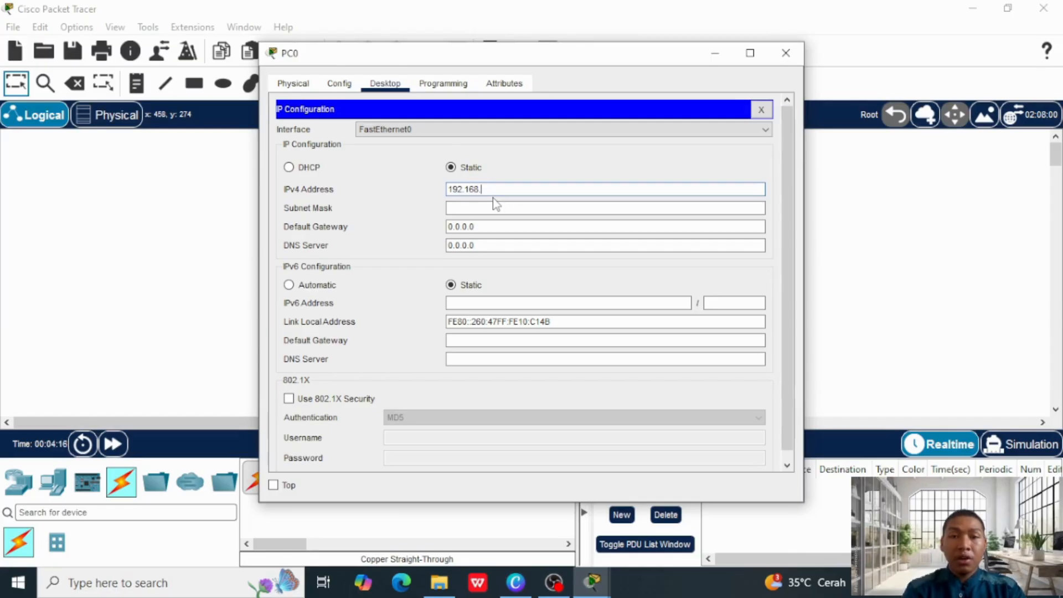
{"action": "type", "text": "0"}
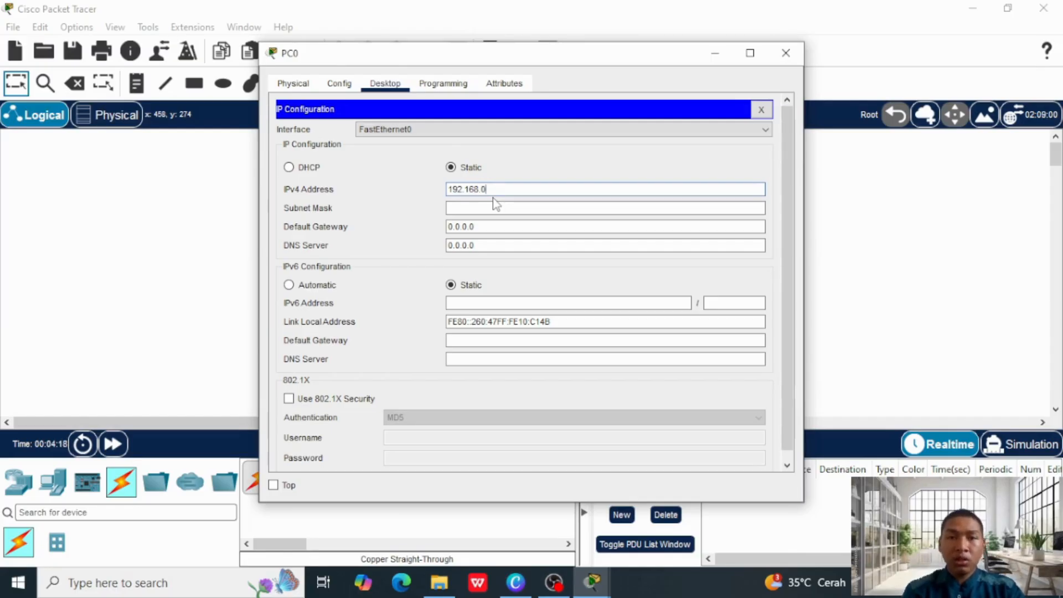
{"action": "type", "text": ".1"}
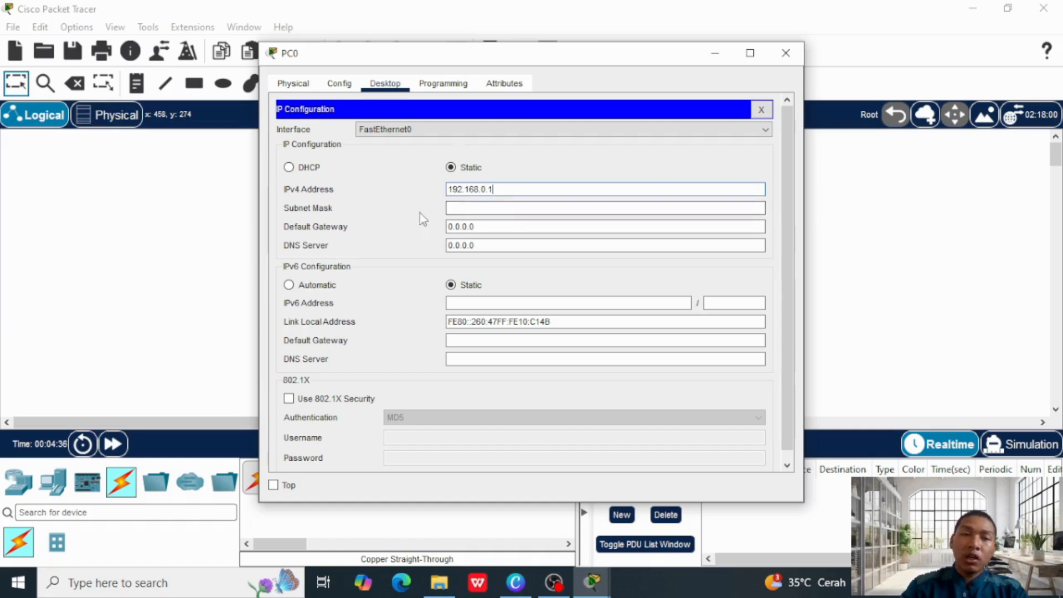
Step: Fill in PC0's subnet mask as 255.255.255.0 and close its configuration window
{"action": "left_click", "coordinate": [484, 209]}
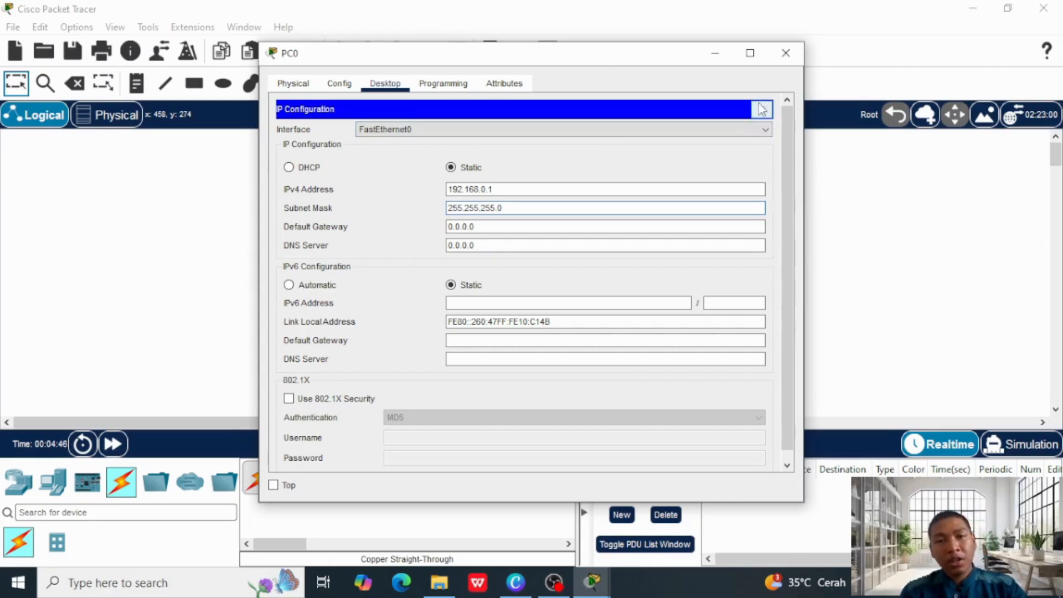
{"action": "left_click", "coordinate": [461, 190]}
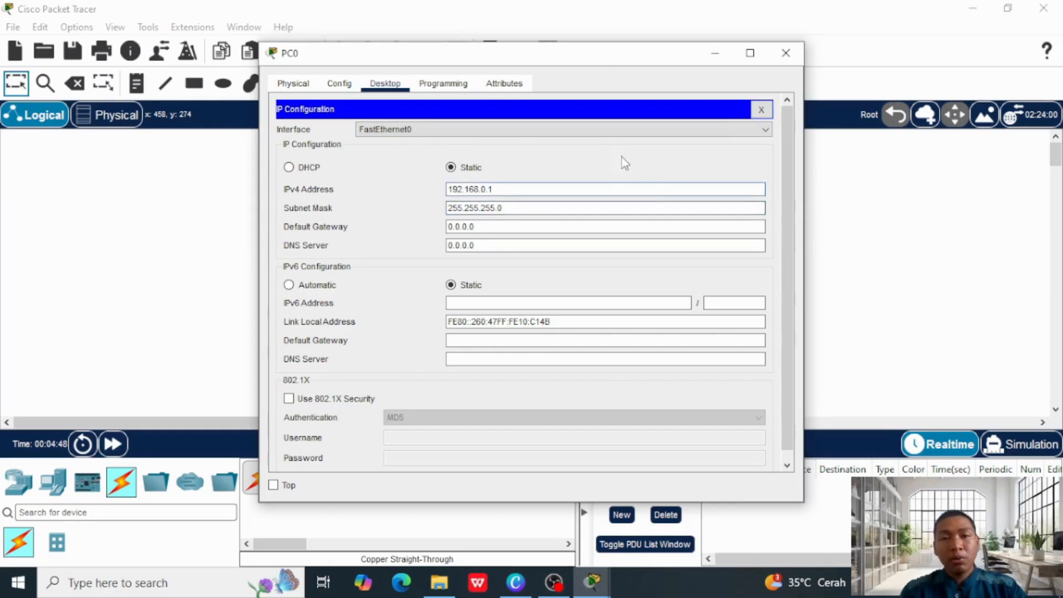
{"action": "left_click_drag", "start_coordinate": [448, 189], "coordinate": [487, 191]}
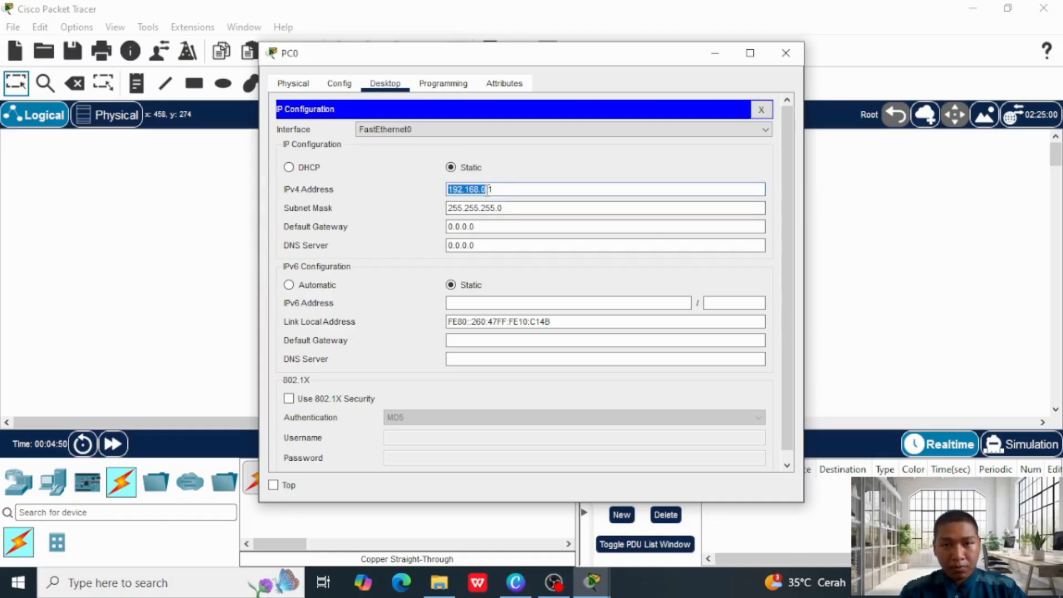
{"action": "left_click", "coordinate": [786, 53]}
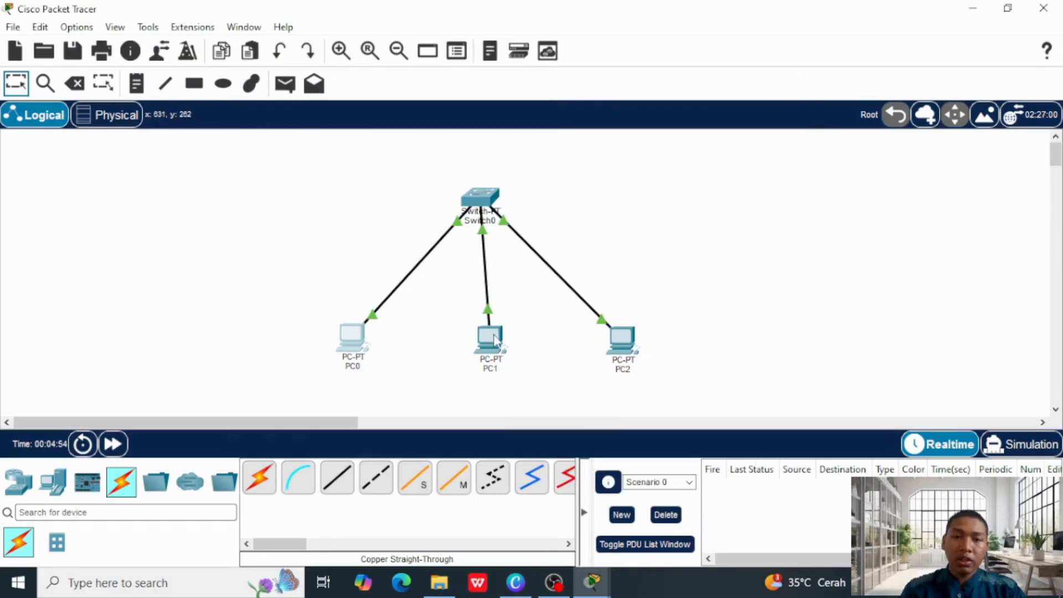
Step: Set PC1's static IPv4 address to 192.168.0.2 with subnet mask 255.255.255.0 and close its configuration window
{"action": "left_click", "coordinate": [494, 338]}
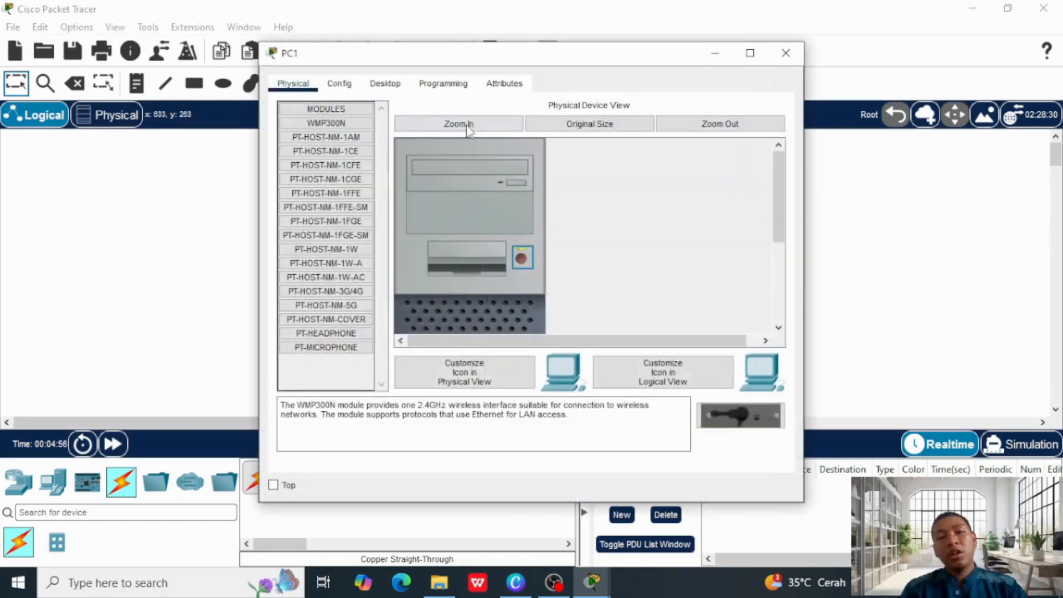
{"action": "left_click", "coordinate": [383, 83]}
{"action": "left_click", "coordinate": [339, 83]}
{"action": "left_click", "coordinate": [396, 84]}
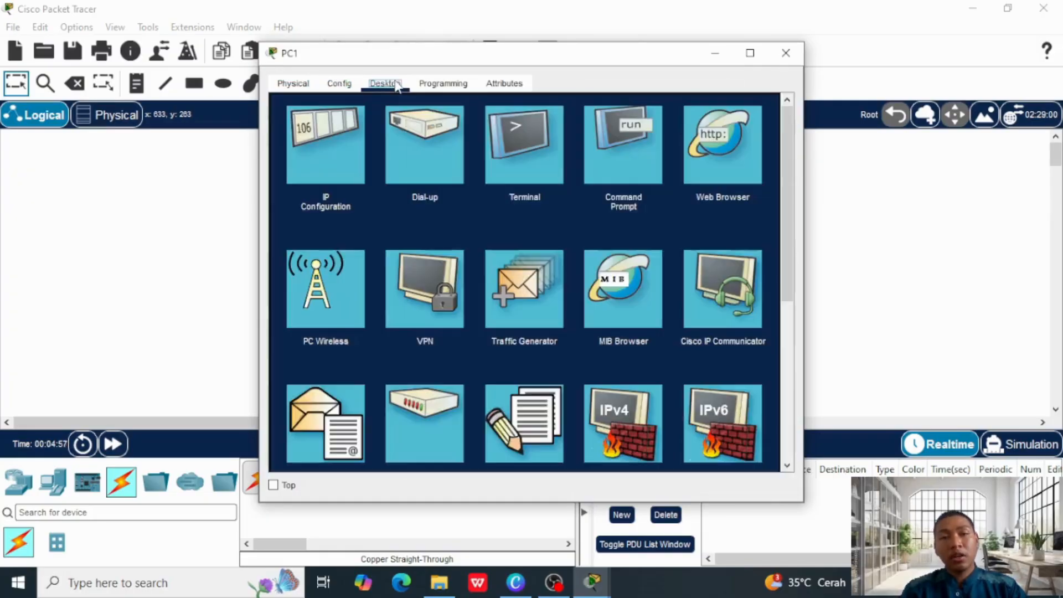
{"action": "left_click", "coordinate": [314, 135]}
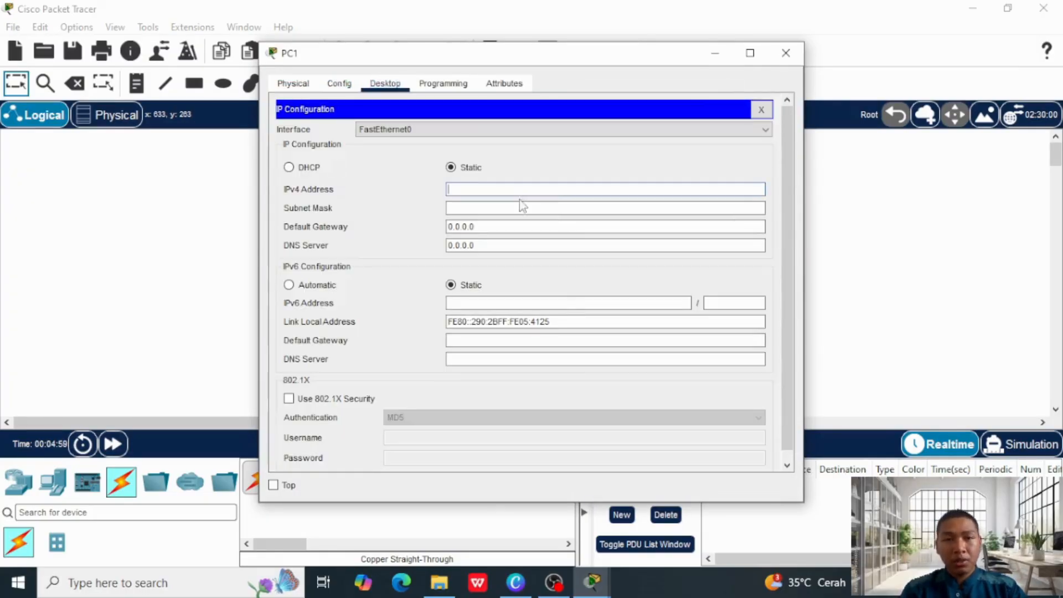
{"action": "type", "text": "192.168.0.2"}
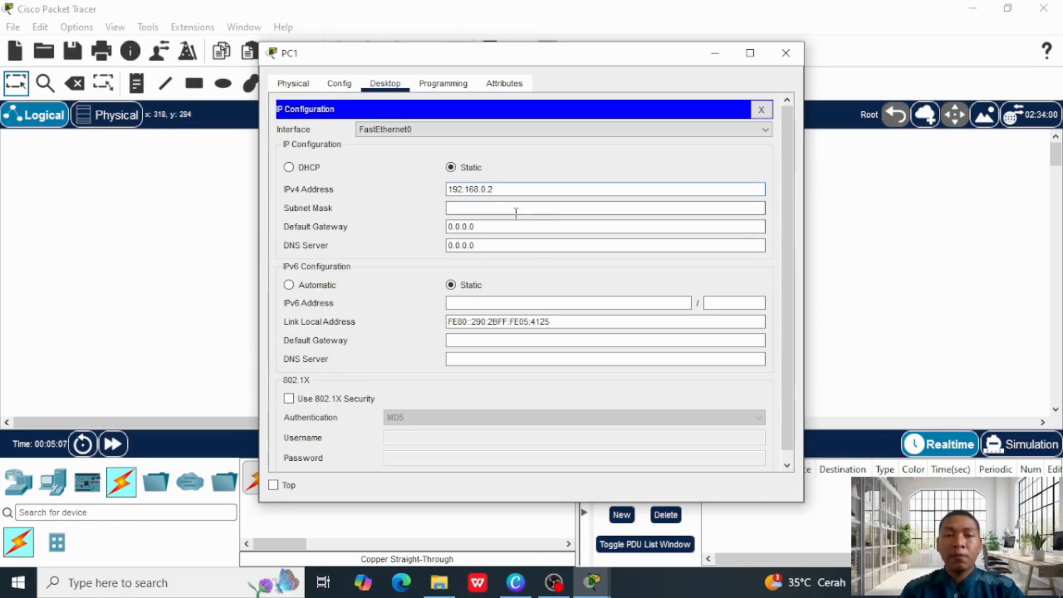
{"action": "left_click", "coordinate": [479, 208]}
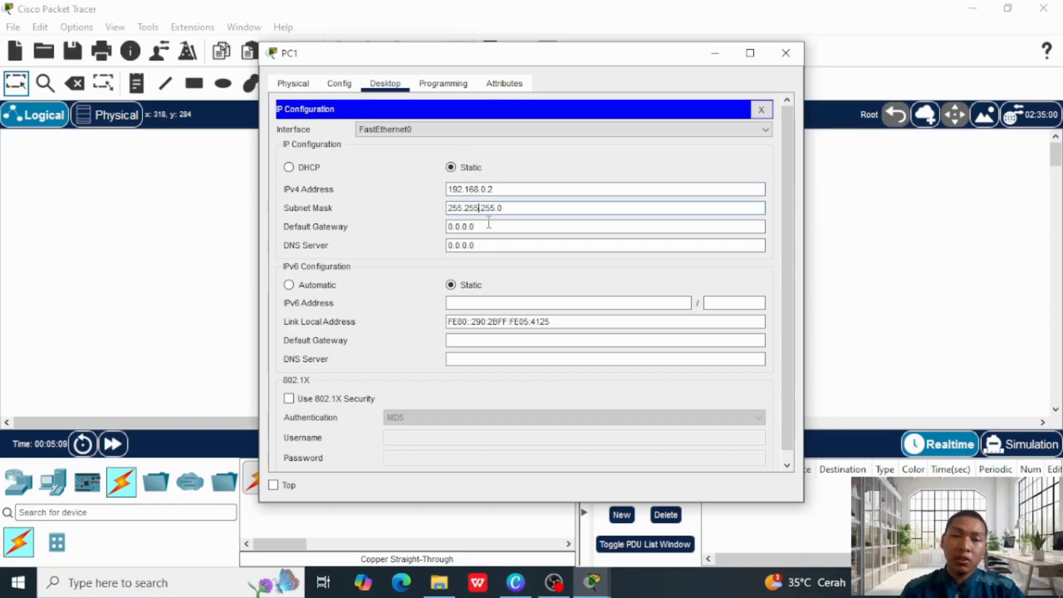
{"action": "left_click", "coordinate": [786, 53]}
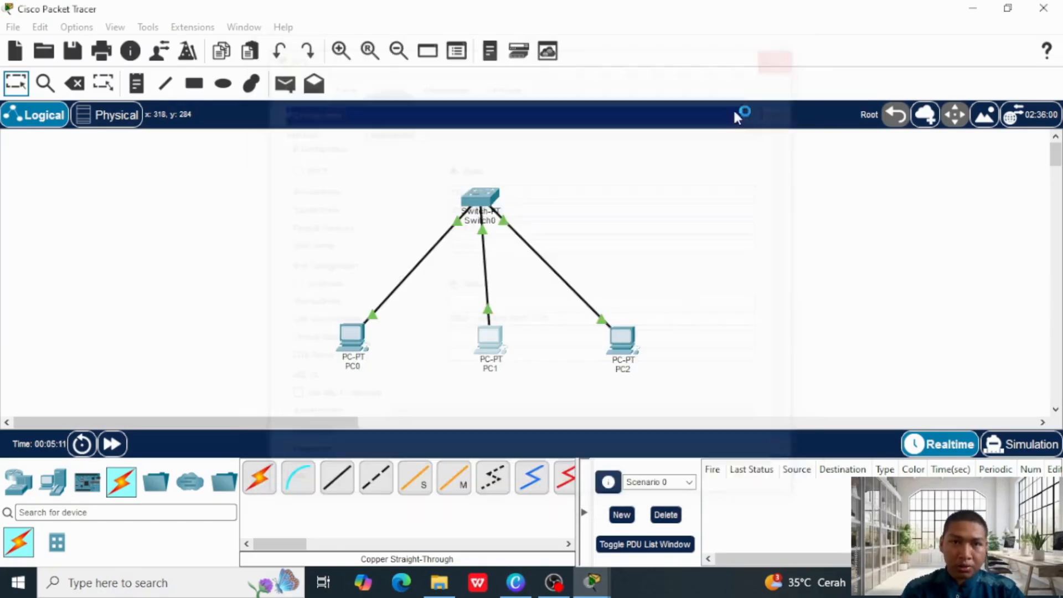
Step: Set PC2's static IPv4 address to 192.168.0.3 with subnet mask 255.255.255.0 and close its configuration window
{"action": "left_click", "coordinate": [616, 341]}
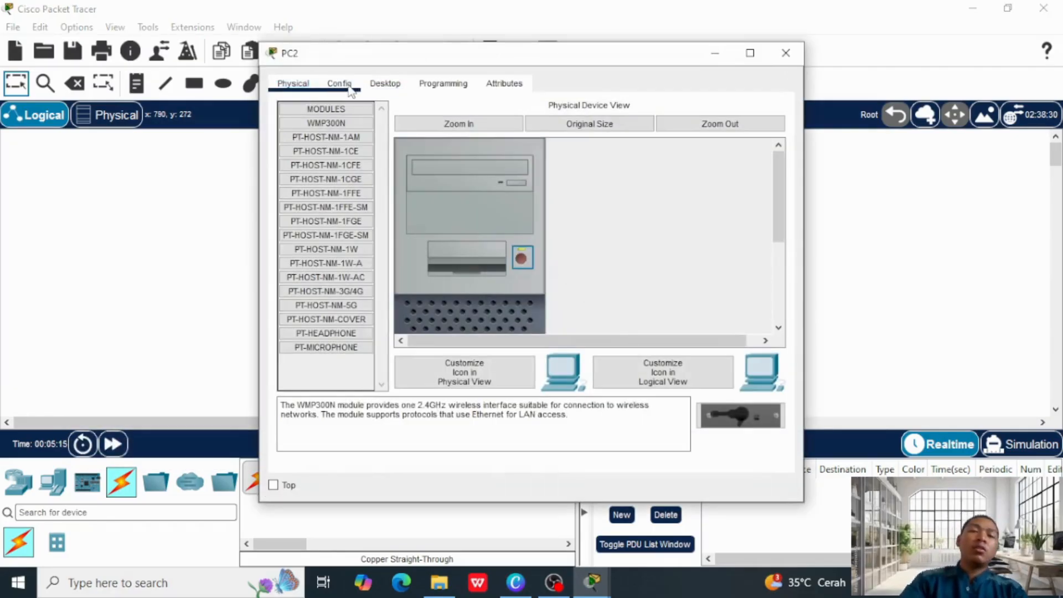
{"action": "left_click", "coordinate": [341, 84]}
{"action": "left_click", "coordinate": [385, 83]}
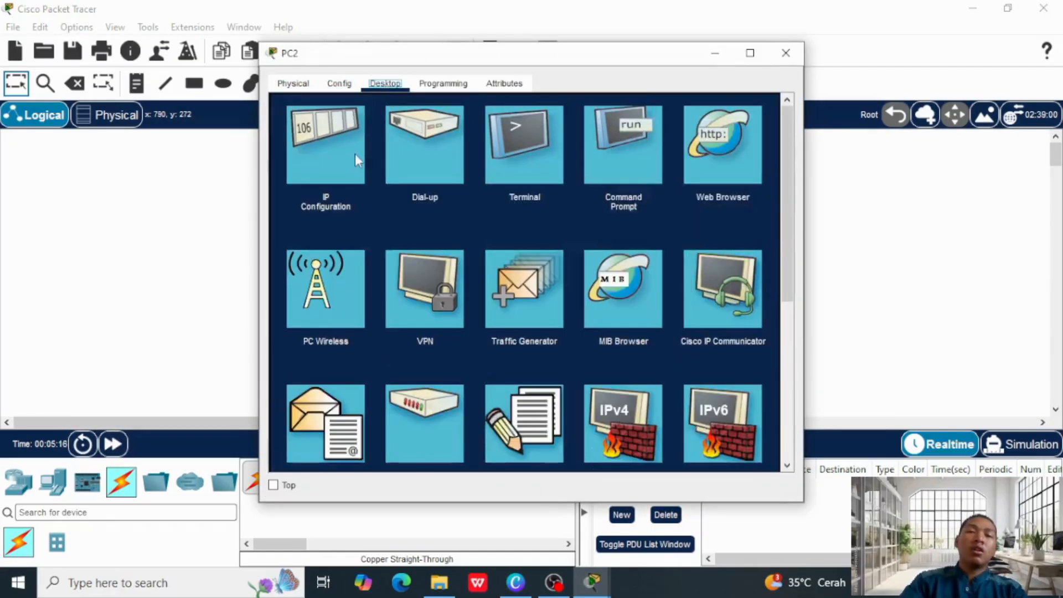
{"action": "left_click", "coordinate": [340, 148]}
{"action": "left_click", "coordinate": [527, 187]}
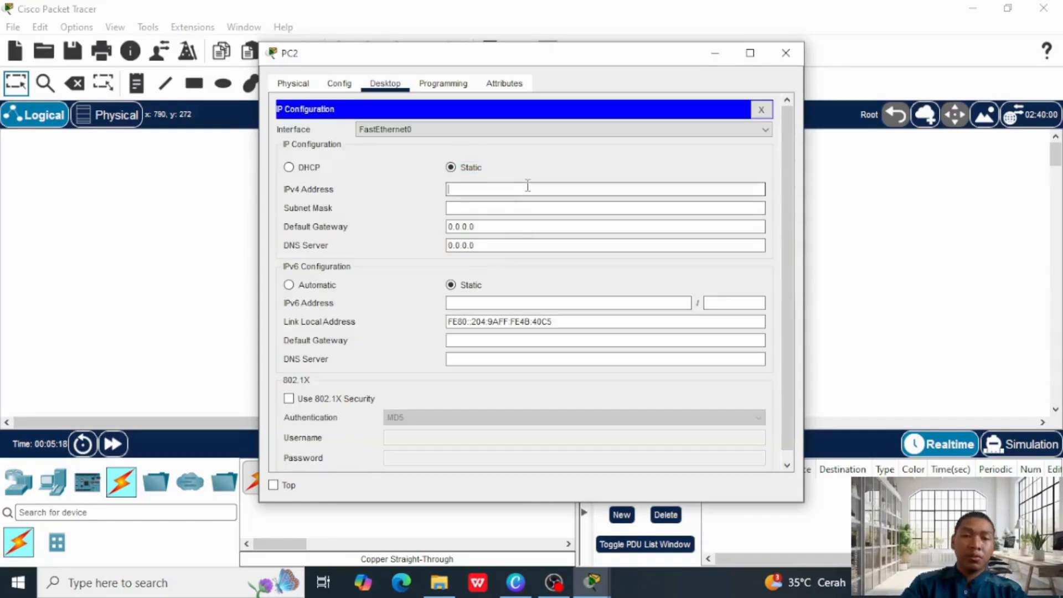
{"action": "type", "text": "192.168.0."}
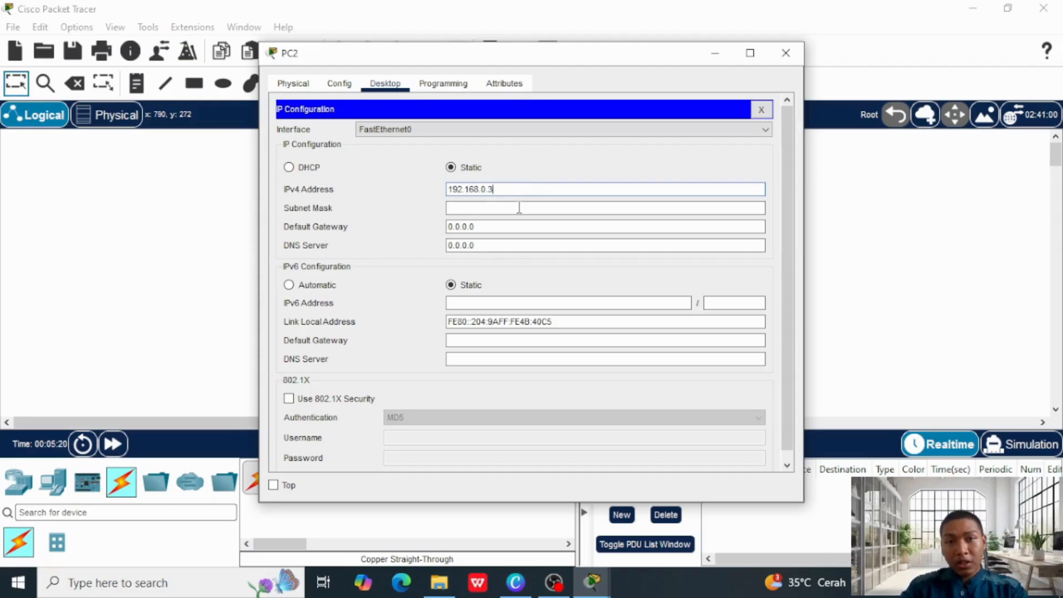
{"action": "type", "text": "3"}
{"action": "left_click", "coordinate": [519, 208]}
{"action": "left_click", "coordinate": [472, 247]}
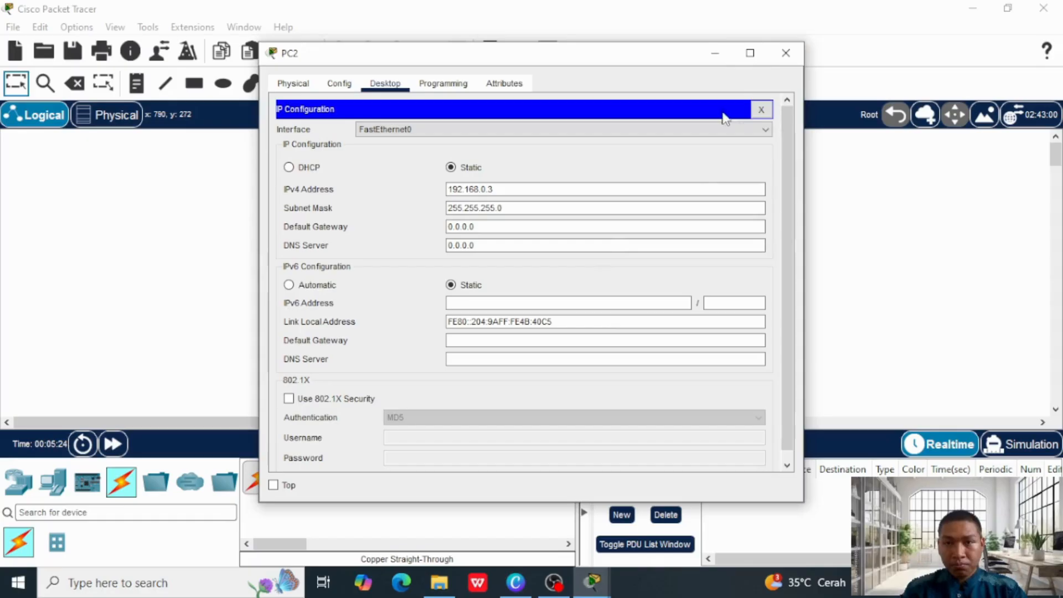
{"action": "left_click", "coordinate": [786, 52]}
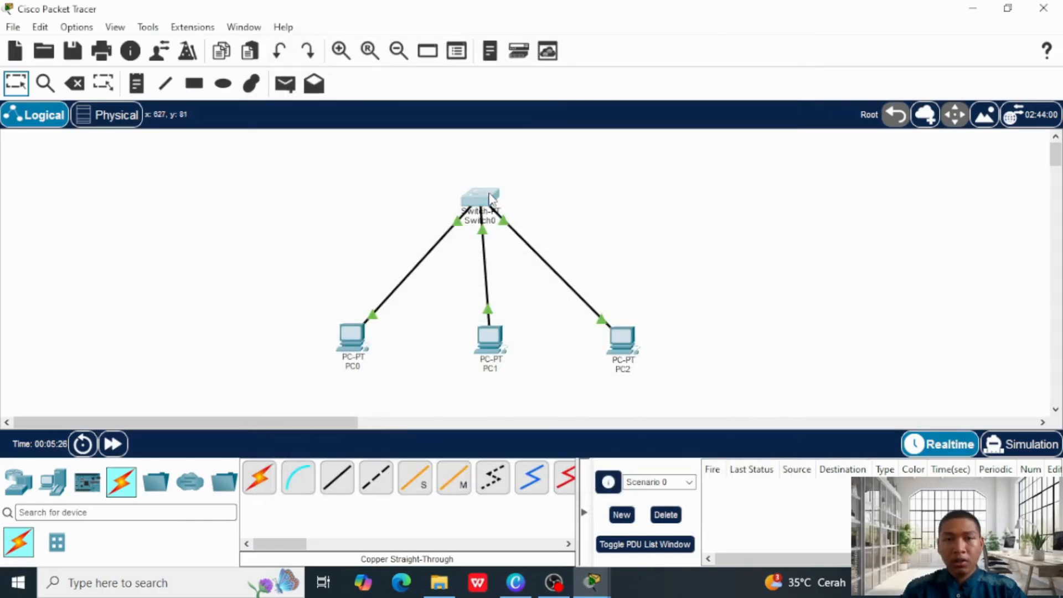
Step: Align Switch0 directly above PC1 and place a note reading 192.168.0.1 below PC0
{"action": "left_click_drag", "start_coordinate": [481, 195], "coordinate": [491, 195]}
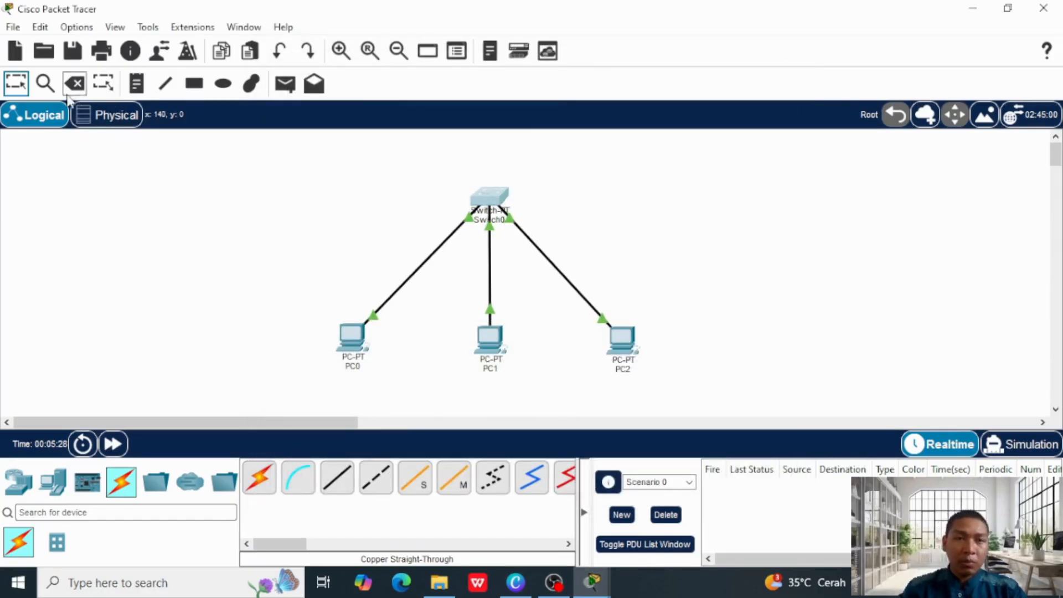
{"action": "left_click", "coordinate": [103, 83]}
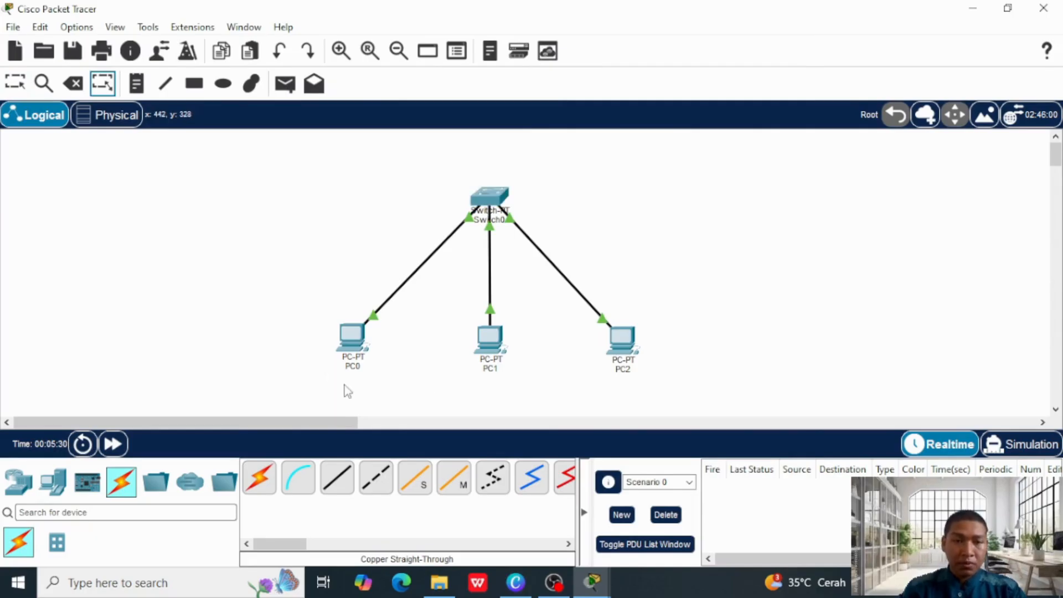
{"action": "left_click", "coordinate": [136, 83]}
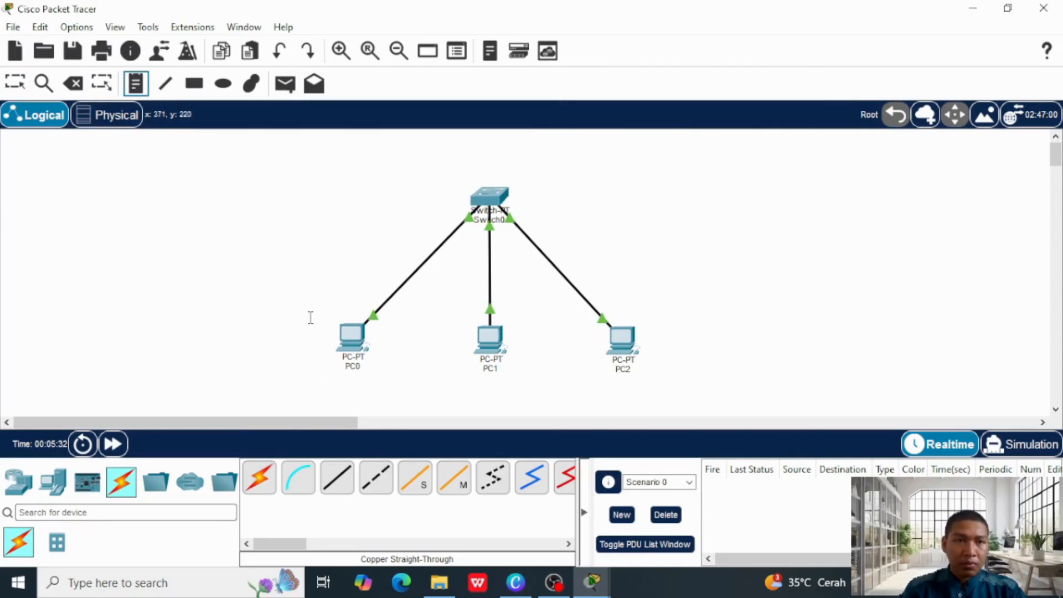
{"action": "left_click", "coordinate": [319, 377]}
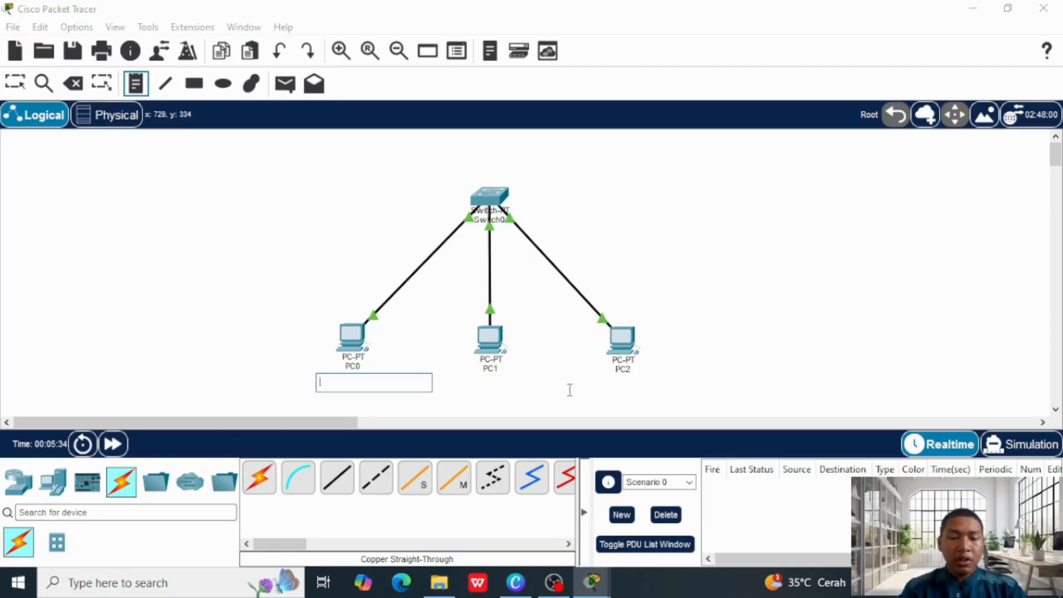
{"action": "type", "text": "192.168.0.1"}
{"action": "left_click", "coordinate": [498, 439]}
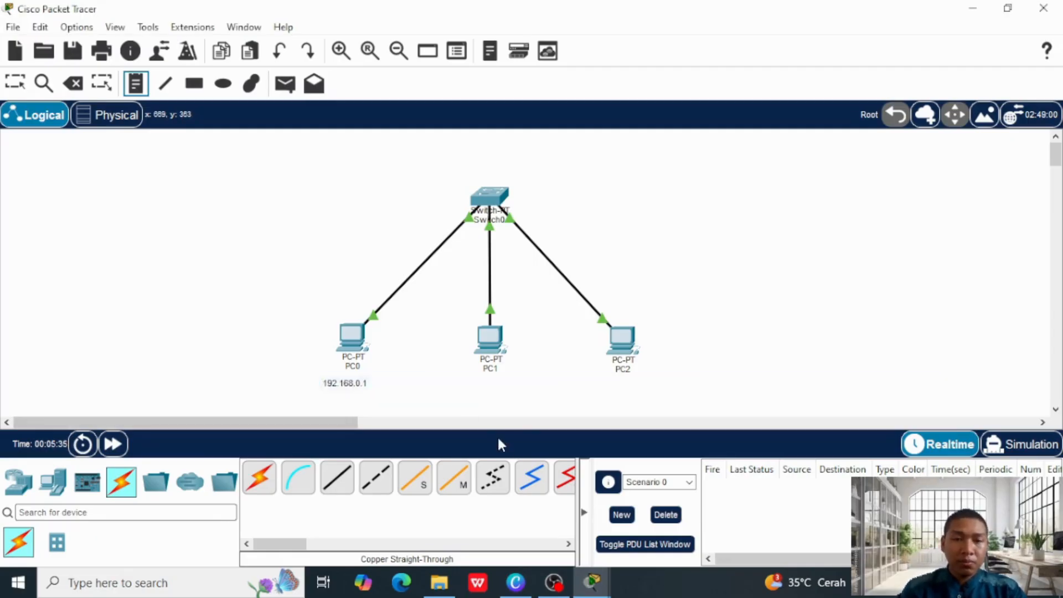
Step: Place notes reading 192.168.0.2 below PC1 and 192.168.0.3 below PC2, and return to the selection tool
{"action": "left_click", "coordinate": [463, 381]}
{"action": "type", "text": "192.168.0.2"}
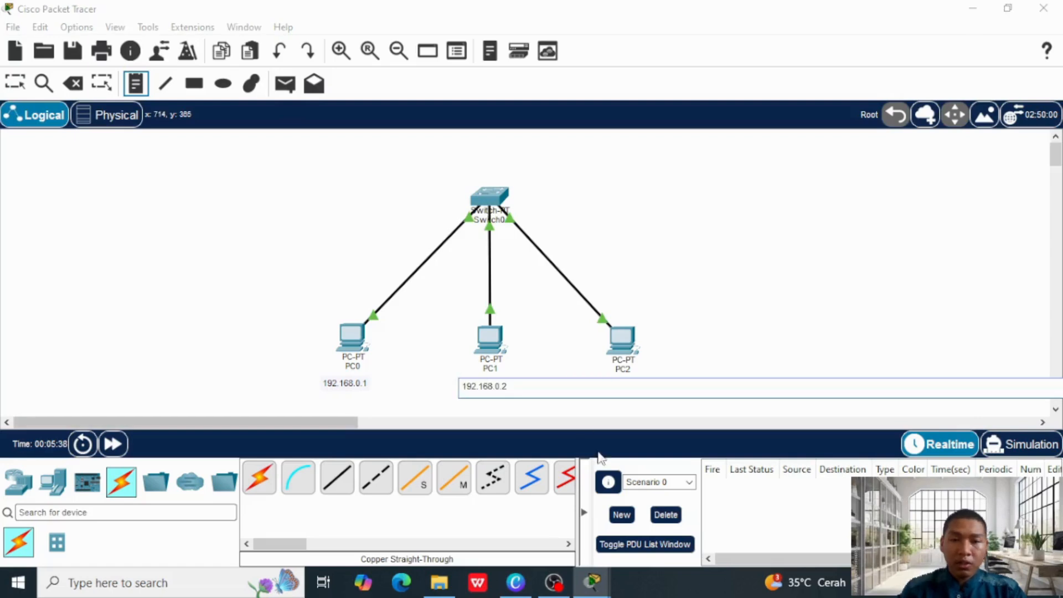
{"action": "left_click", "coordinate": [689, 449]}
{"action": "left_click", "coordinate": [609, 383]}
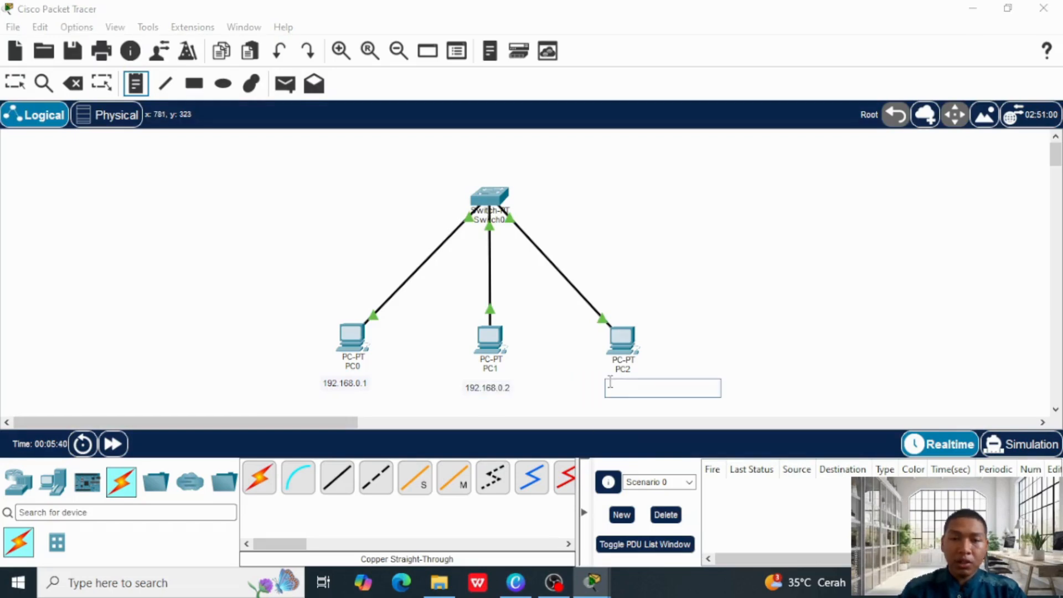
{"action": "type", "text": "192.168.0.3"}
{"action": "left_click", "coordinate": [712, 454]}
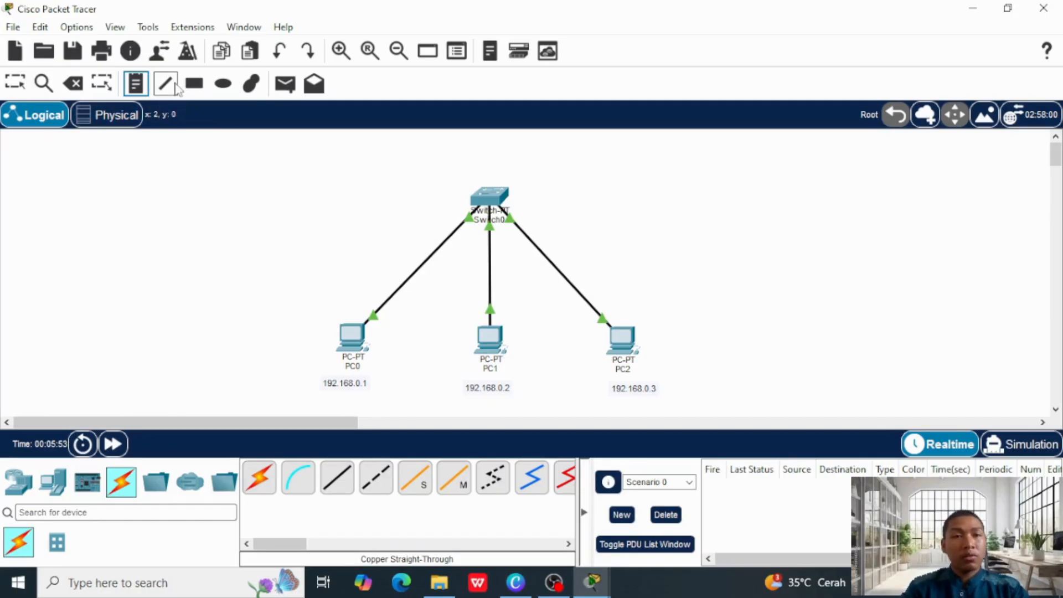
{"action": "left_click", "coordinate": [15, 83]}
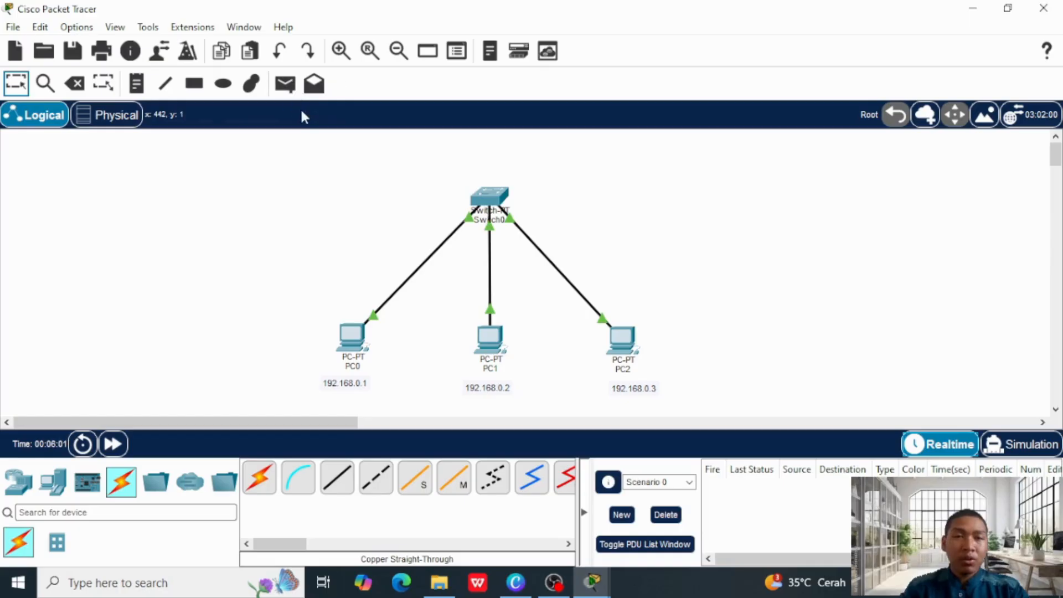
Step: Send a simple PDU from PC0 to PC1 to test their connection
{"action": "left_click", "coordinate": [286, 83]}
{"action": "left_click", "coordinate": [348, 337]}
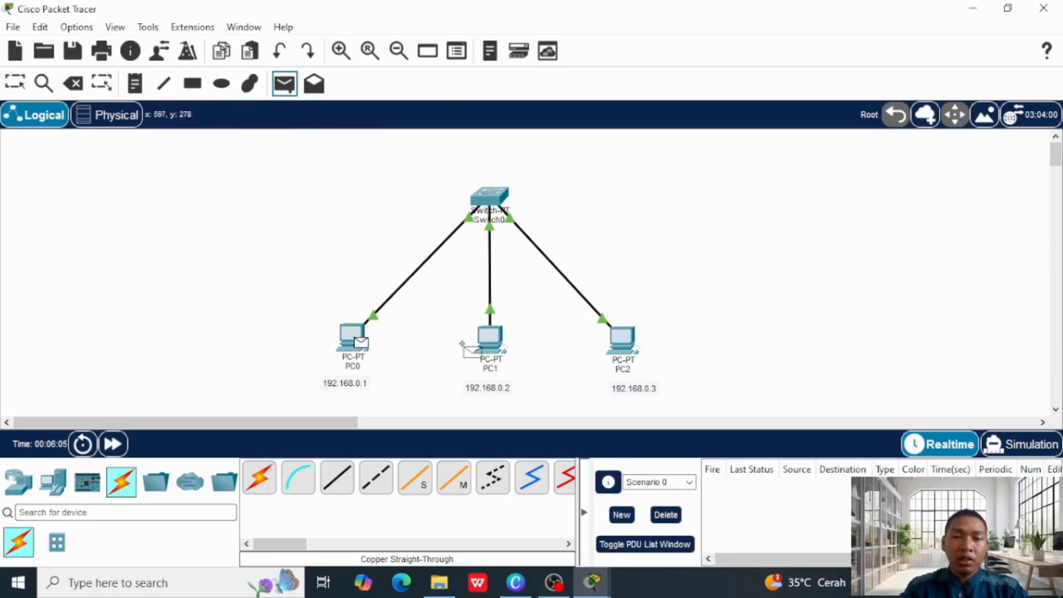
{"action": "left_click", "coordinate": [490, 339]}
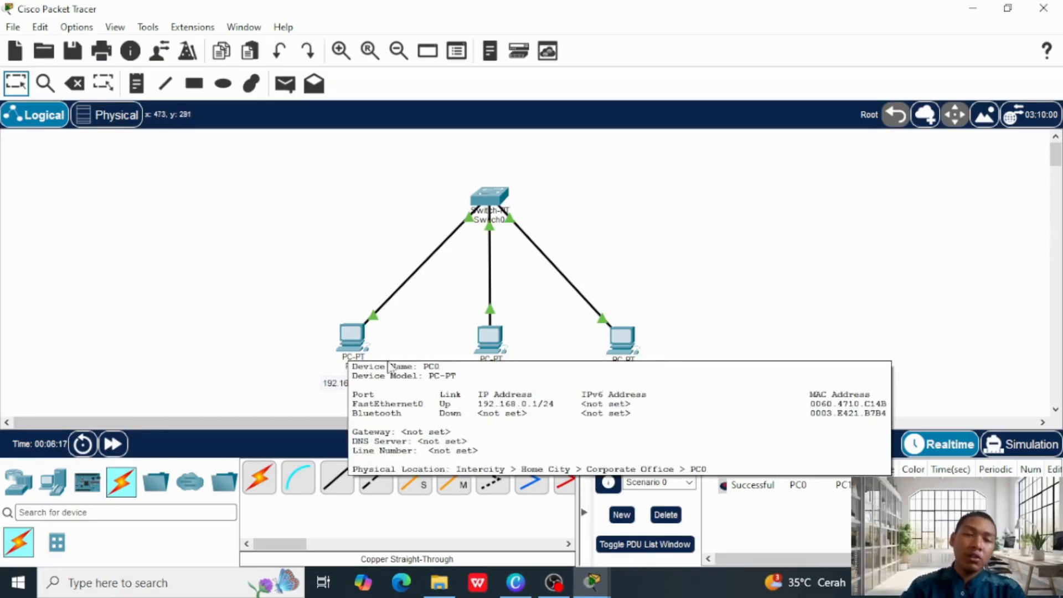
Step: Ping 192.168.0.3 from PC0's Command Prompt and move the PC0 window aside to uncover the topology
{"action": "left_click", "coordinate": [344, 332]}
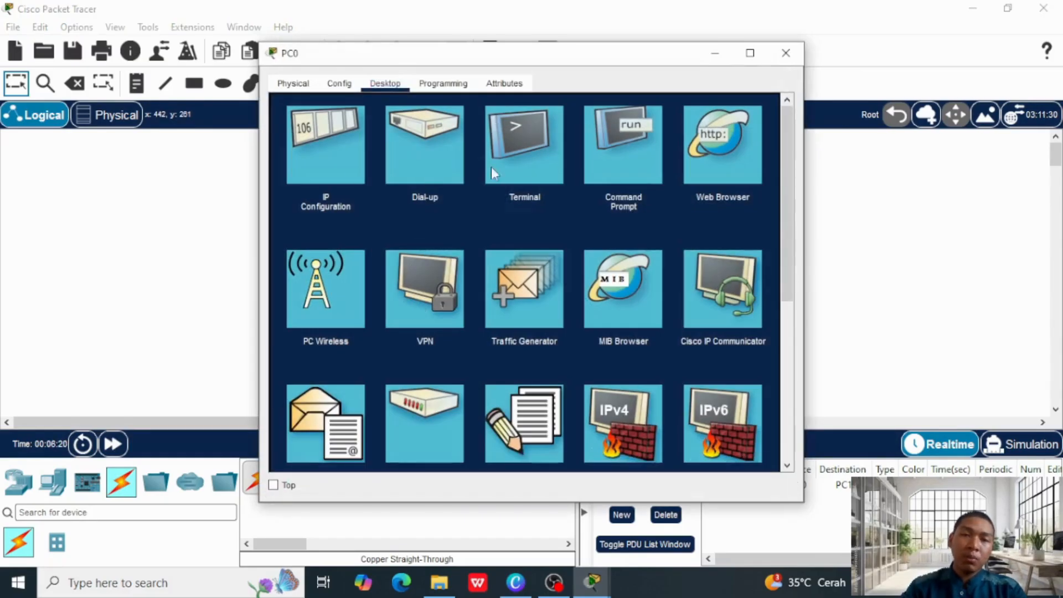
{"action": "left_click", "coordinate": [621, 190]}
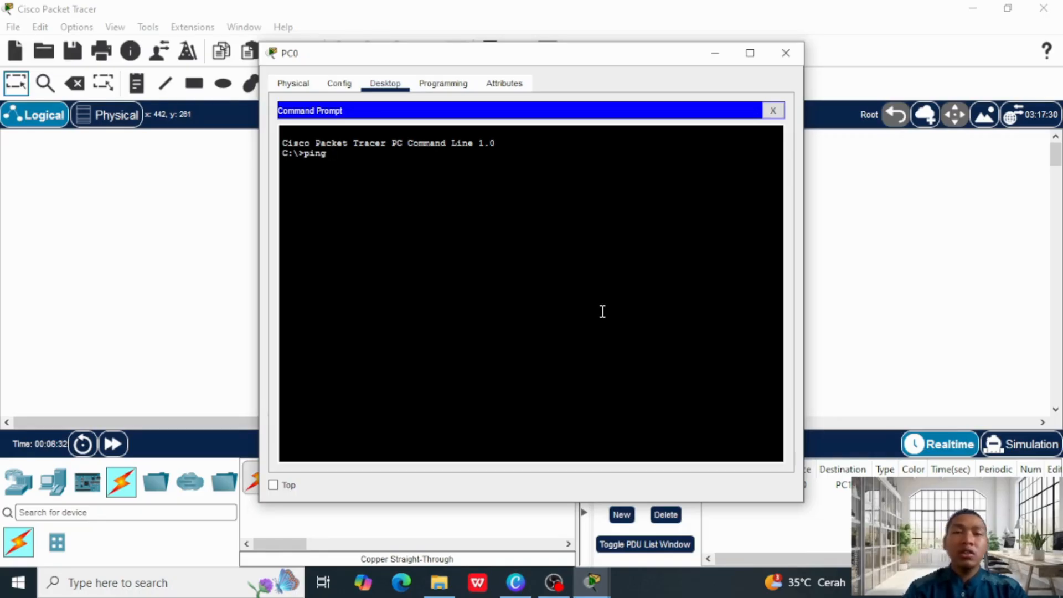
{"action": "left_click_drag", "start_coordinate": [602, 311], "coordinate": [671, 150]}
{"action": "left_click_drag", "start_coordinate": [671, 50], "coordinate": [733, 84]}
{"action": "left_click", "coordinate": [499, 199]}
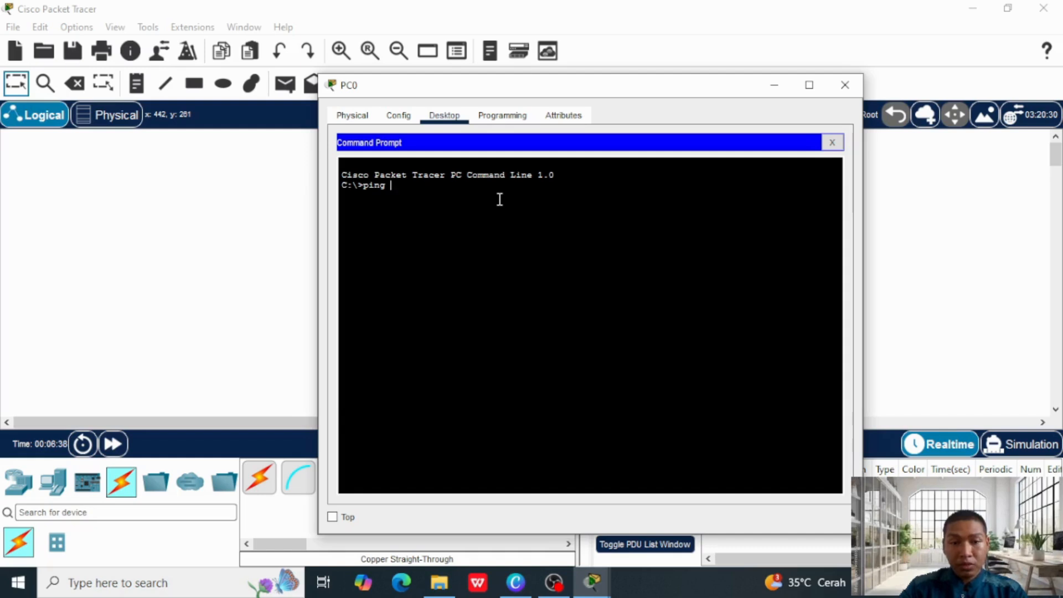
{"action": "key", "text": "Return"}
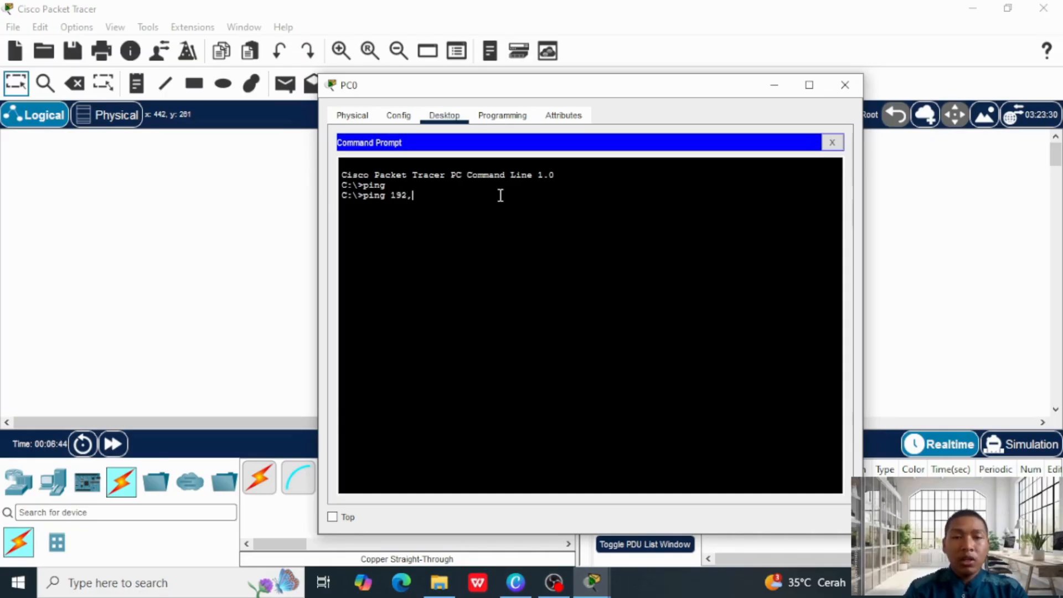
{"action": "type", "text": "ping 192.168."}
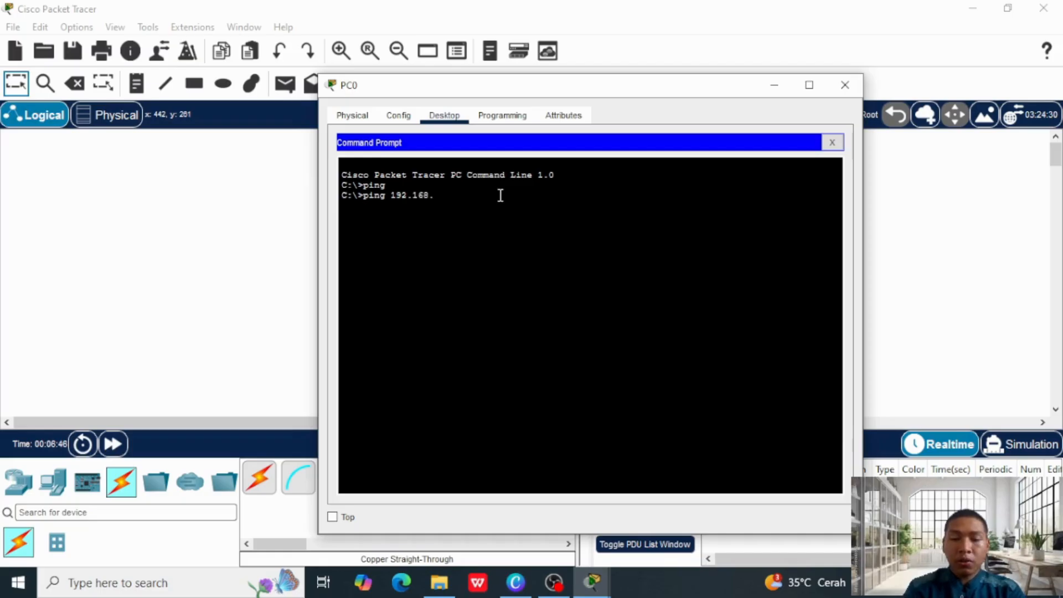
{"action": "type", "text": "0.3"}
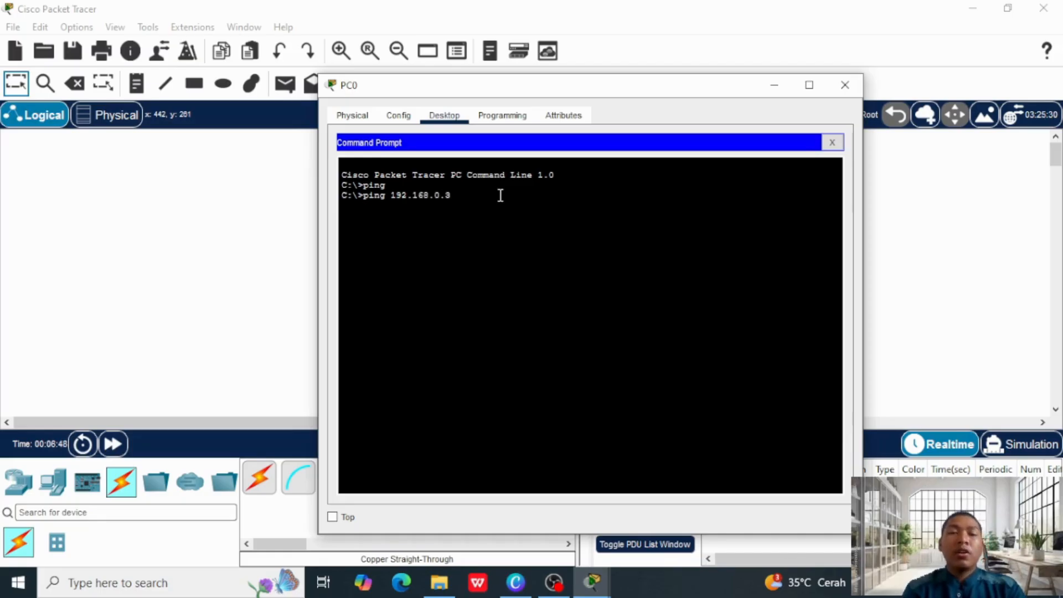
{"action": "key", "text": "Return"}
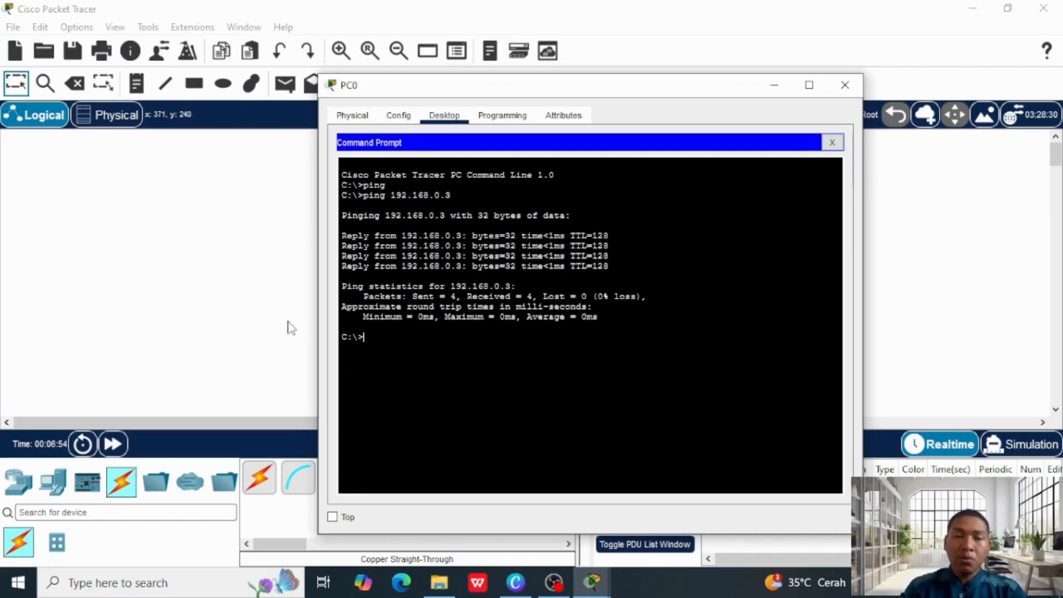
{"action": "left_click_drag", "start_coordinate": [565, 91], "coordinate": [626, 129]}
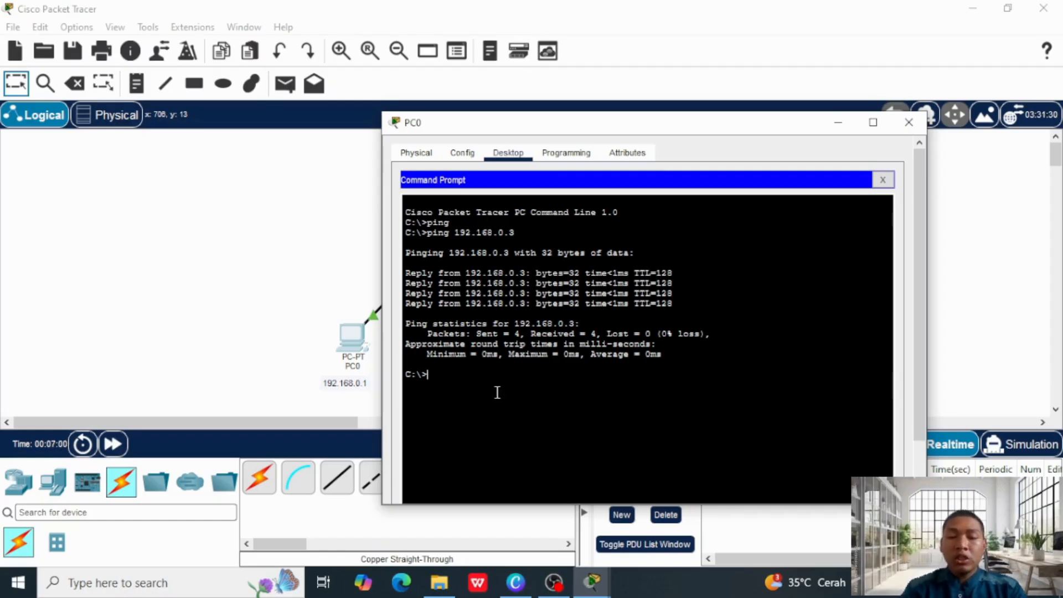
Step: Ping 192.168.0.2 from PC0's Command Prompt to test the connection to PC1
{"action": "type", "text": "192.168.0.2"}
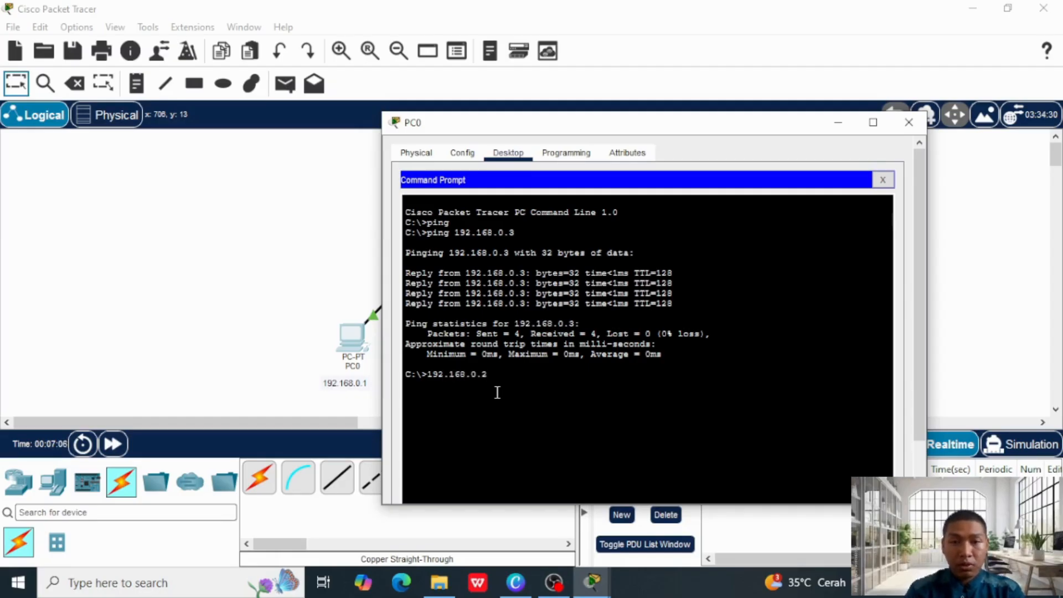
{"action": "key", "text": "Return"}
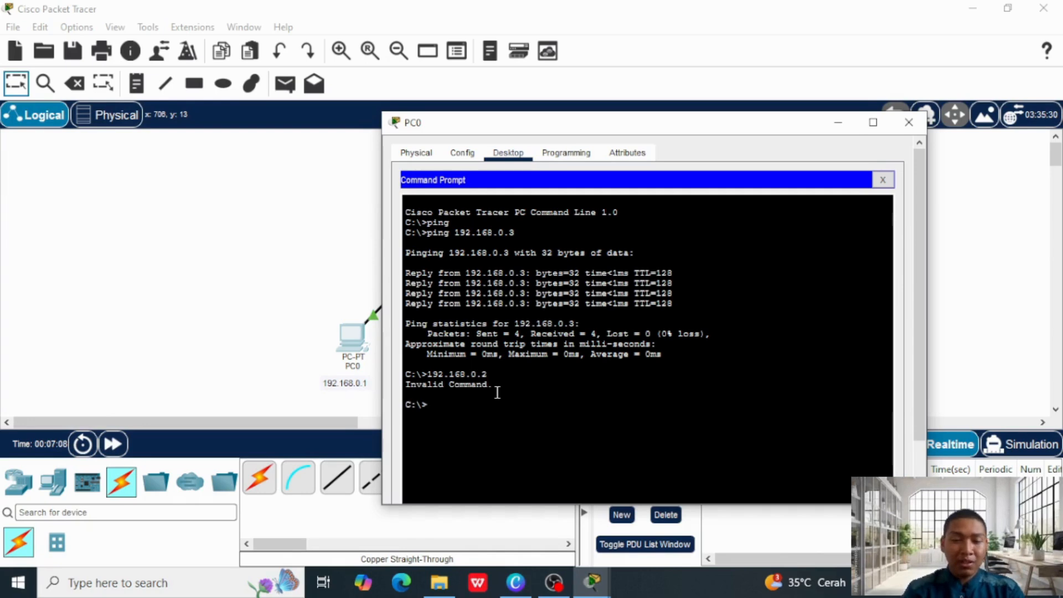
{"action": "type", "text": "ping 192."}
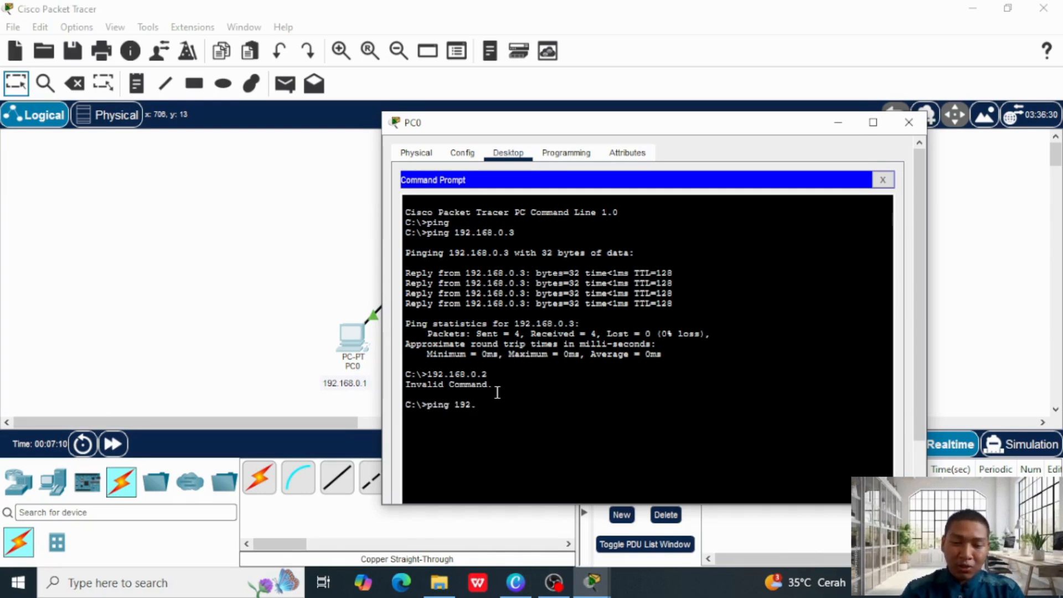
{"action": "type", "text": "168.0.2"}
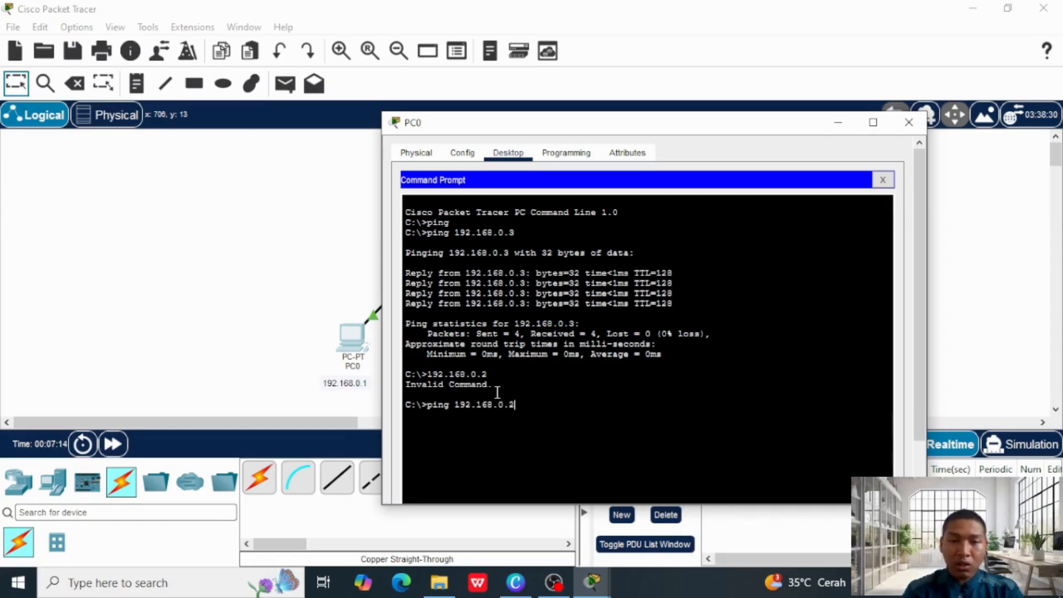
{"action": "key", "text": "Return"}
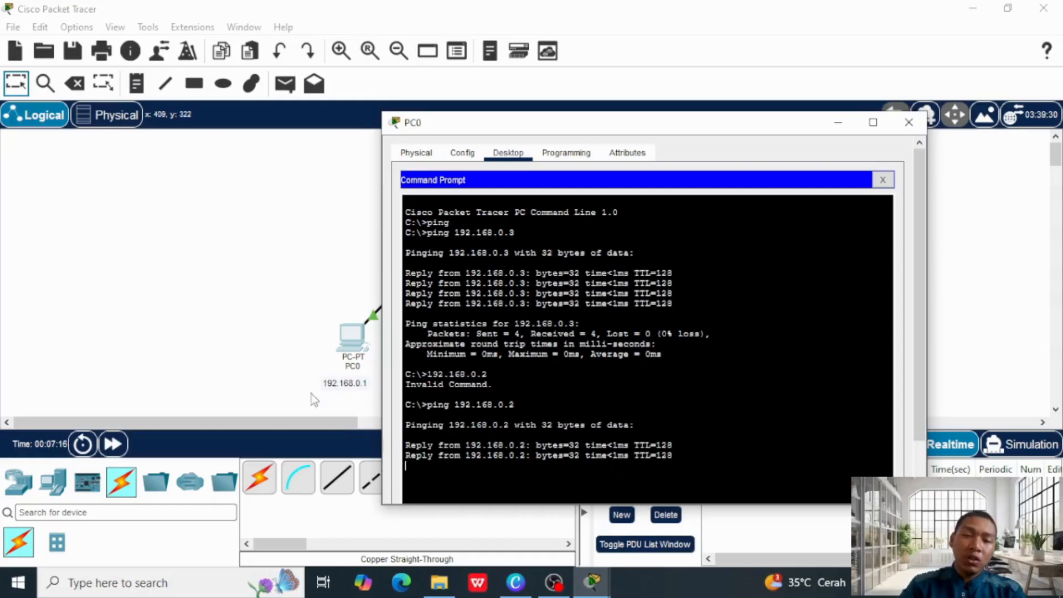
{"action": "scroll", "coordinate": [785, 219], "scroll_direction": "down", "scroll_amount": 2}
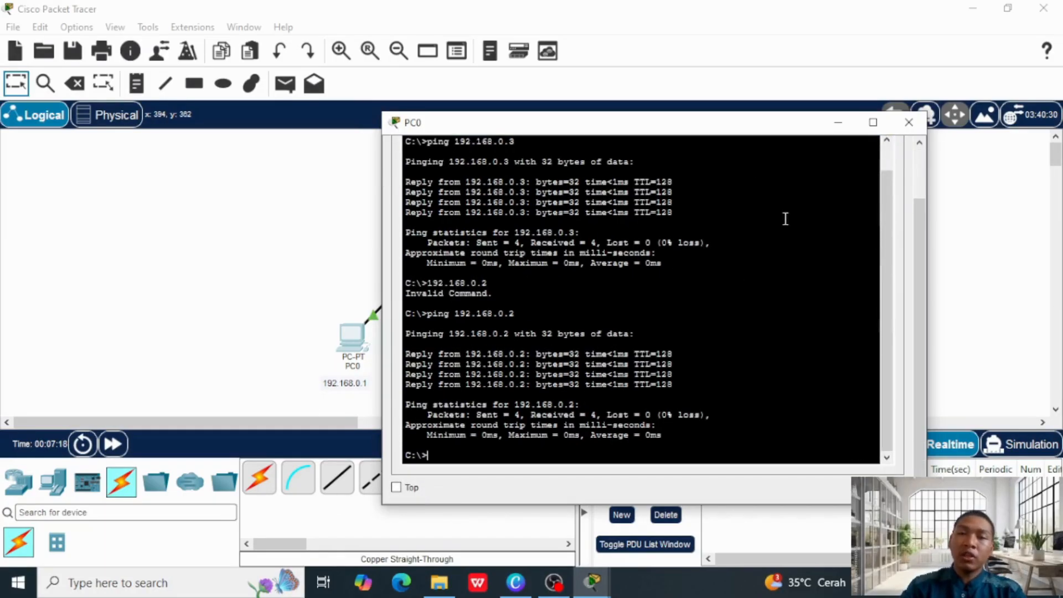
Step: Ping the unassigned address 192.168.0.199 from PC0's Command Prompt, then close the PC0 window
{"action": "left_click_drag", "start_coordinate": [718, 124], "coordinate": [624, 90]}
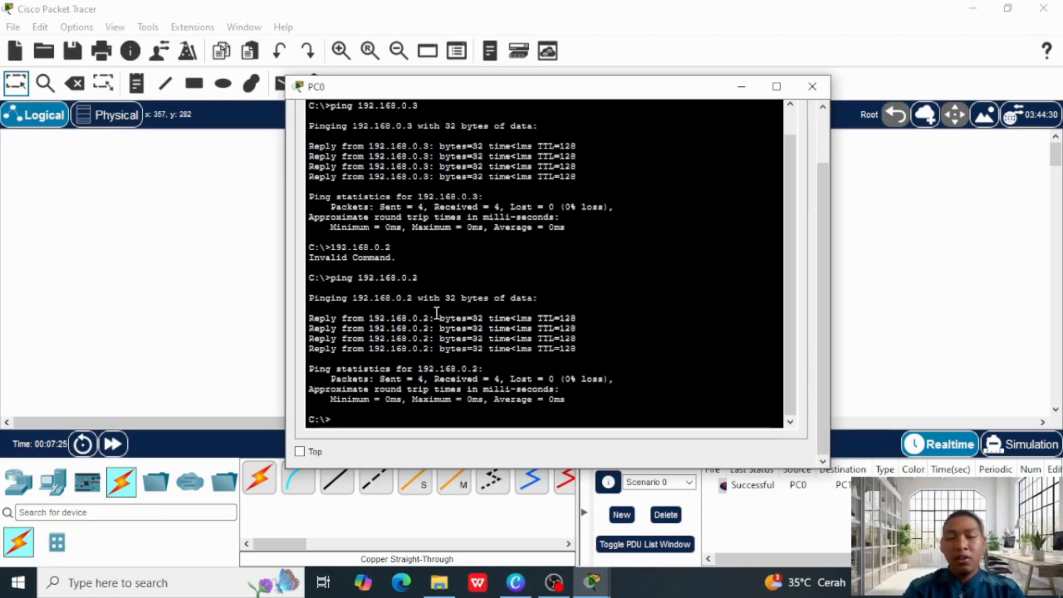
{"action": "key", "text": "Up"}
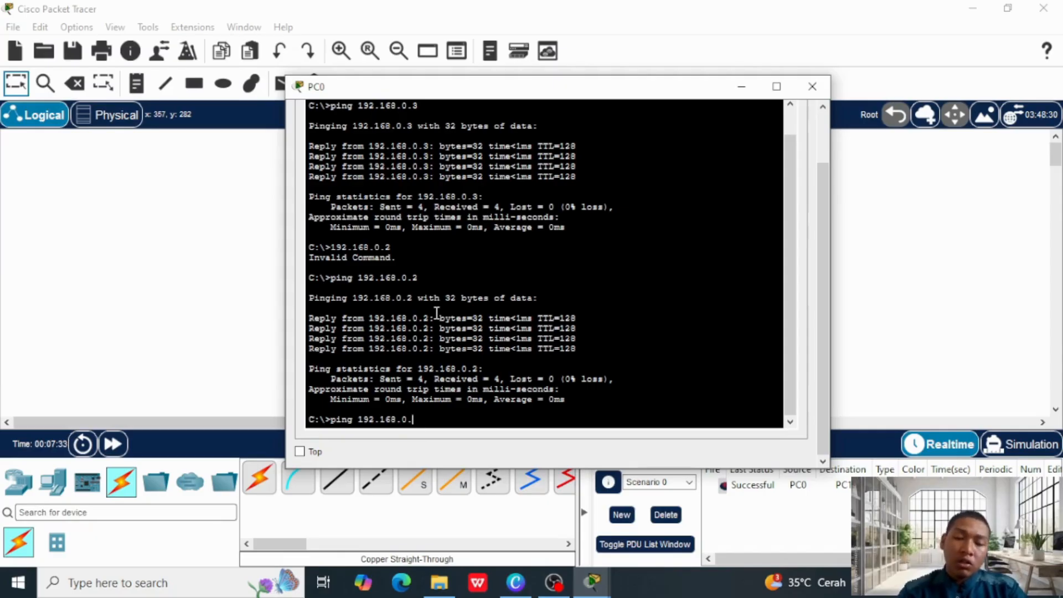
{"action": "type", "text": "199"}
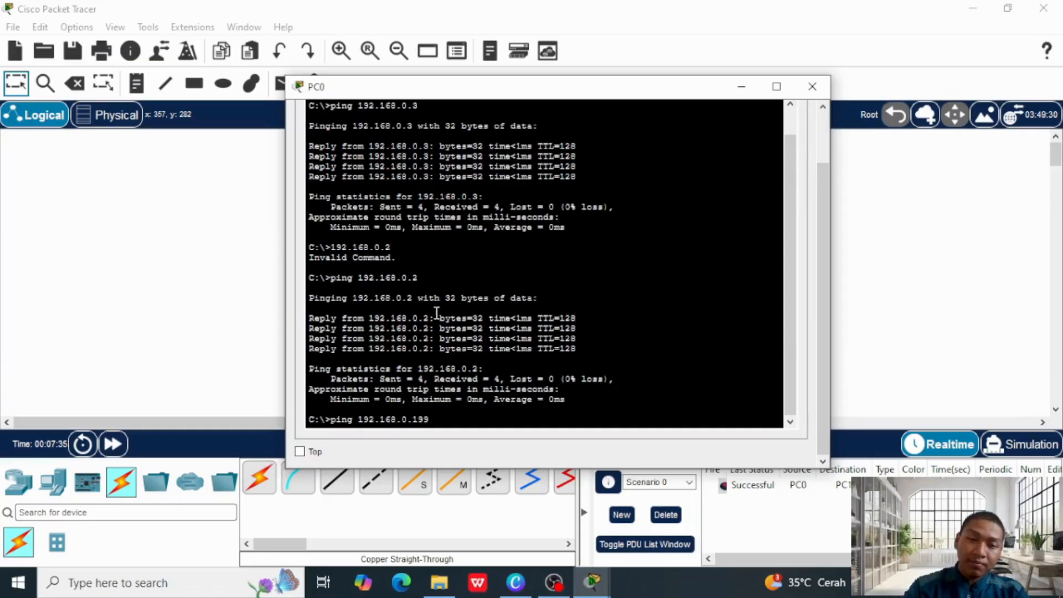
{"action": "key", "text": "Return"}
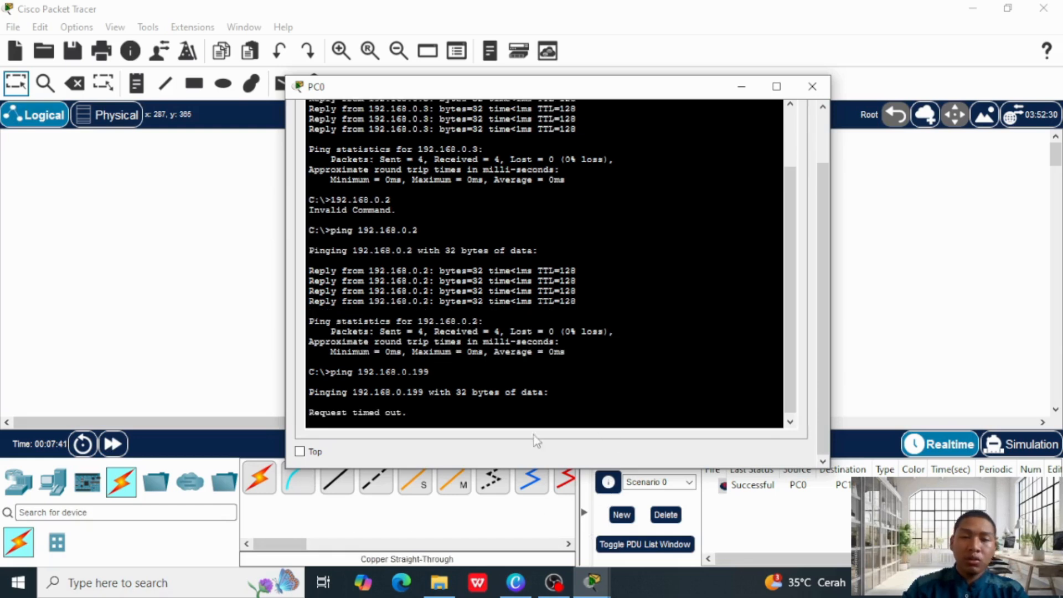
{"action": "left_click", "coordinate": [812, 86]}
{"action": "left_click_drag", "start_coordinate": [705, 214], "coordinate": [696, 321]}
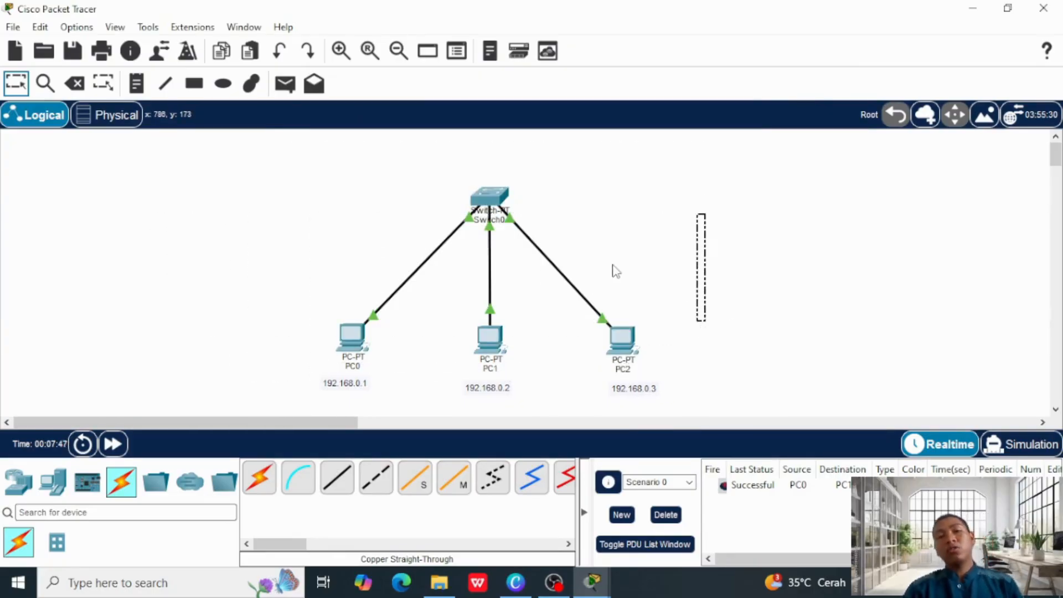